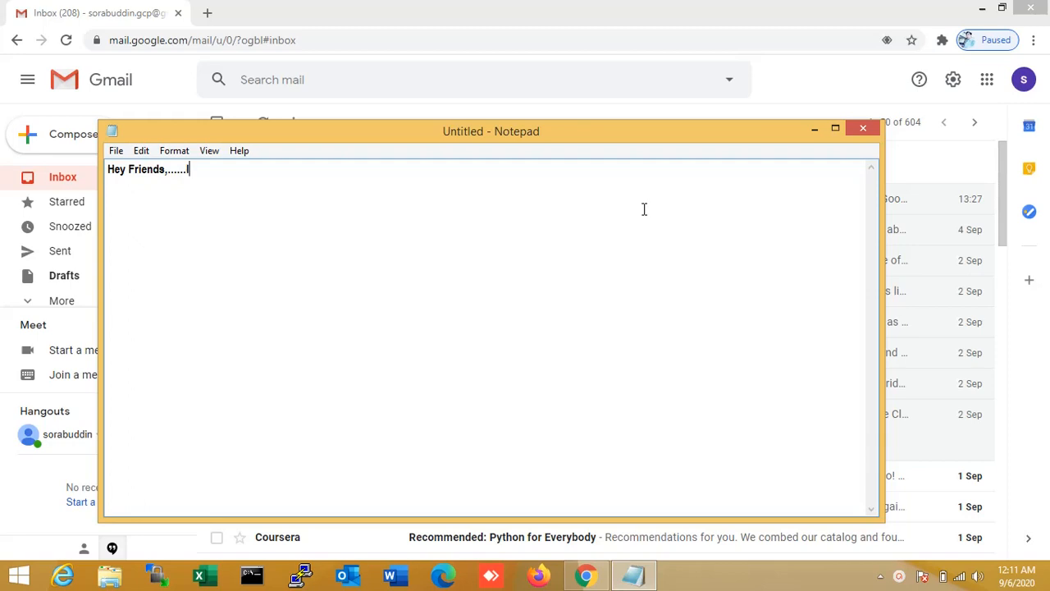
Complete the greeting line with the presenter's first name and "Welcome to my channel Technical Skills Linux" followed by dots, leaving blank lines below.
text('m sorab ....Welcome to m)
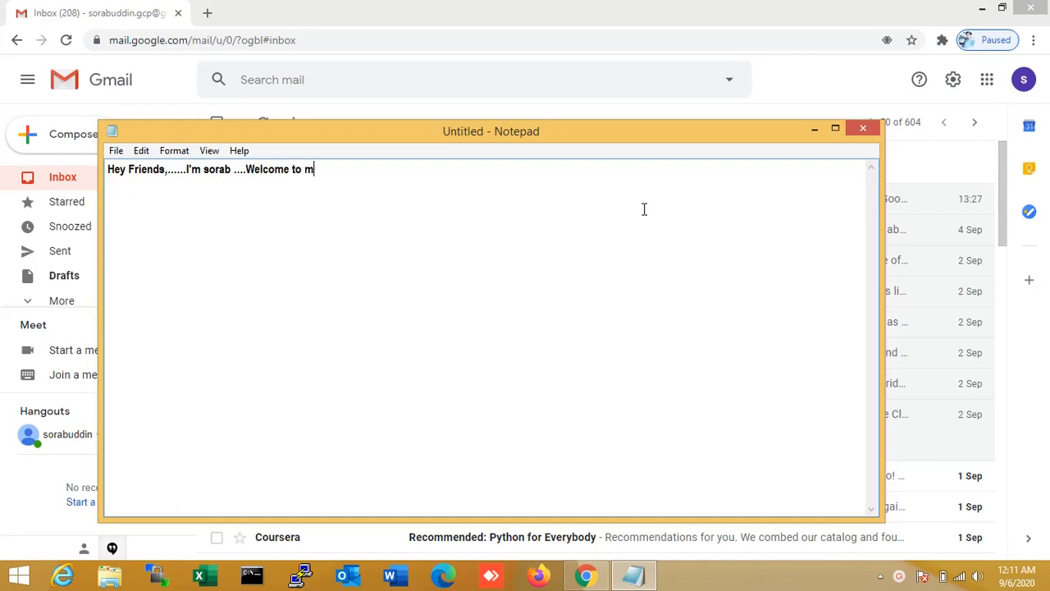
text(y channel Technica)
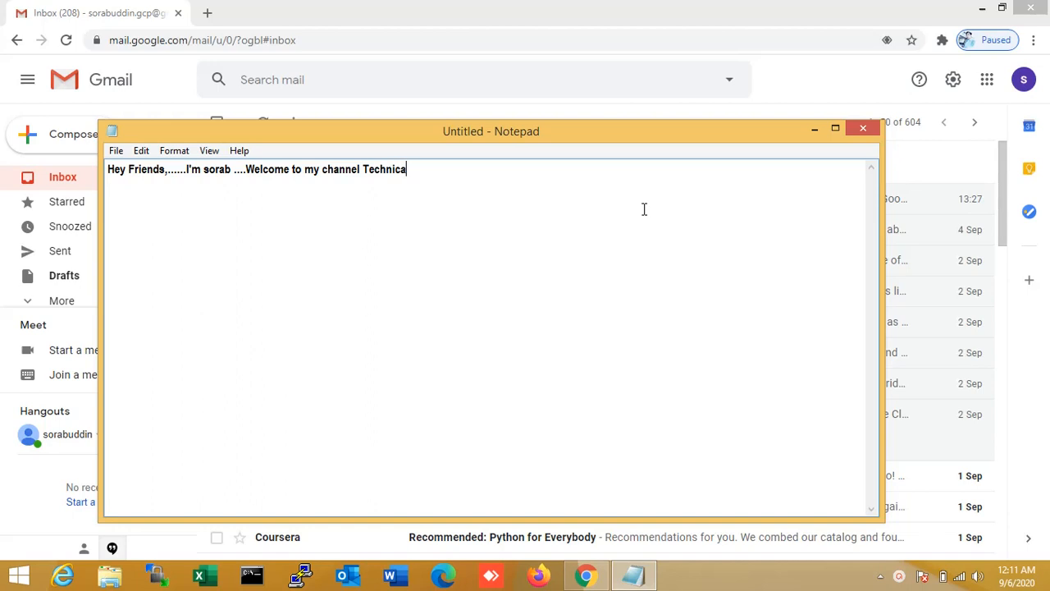
text(l Skills Linux.......................)
key(Return)
key(Return)
key(Return)
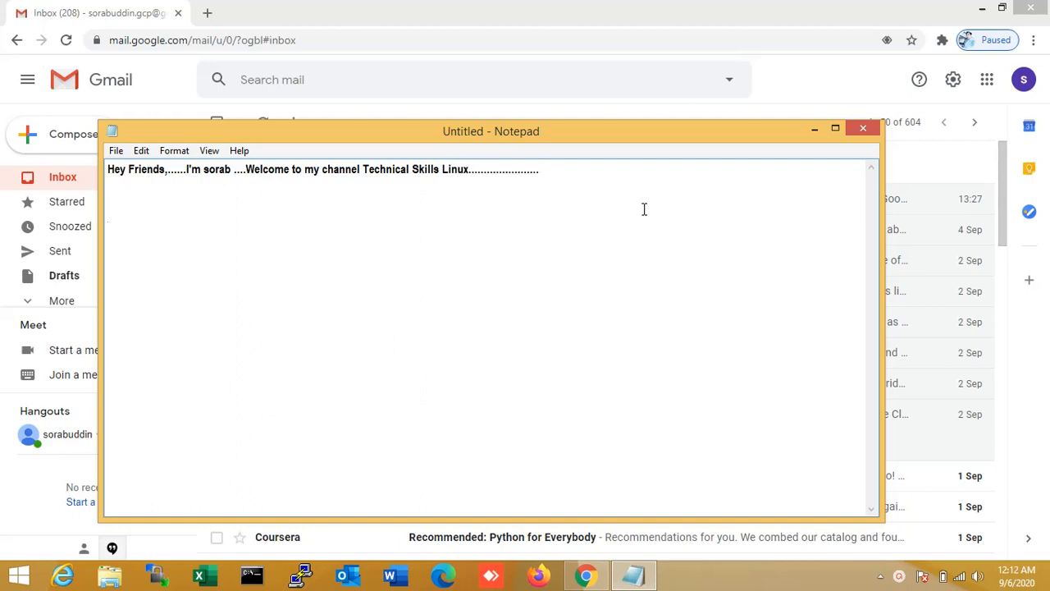
Write the line "In this video i'll cover how to install ubuntu server on google cloud with in two minute.......ok".
text(In this video)
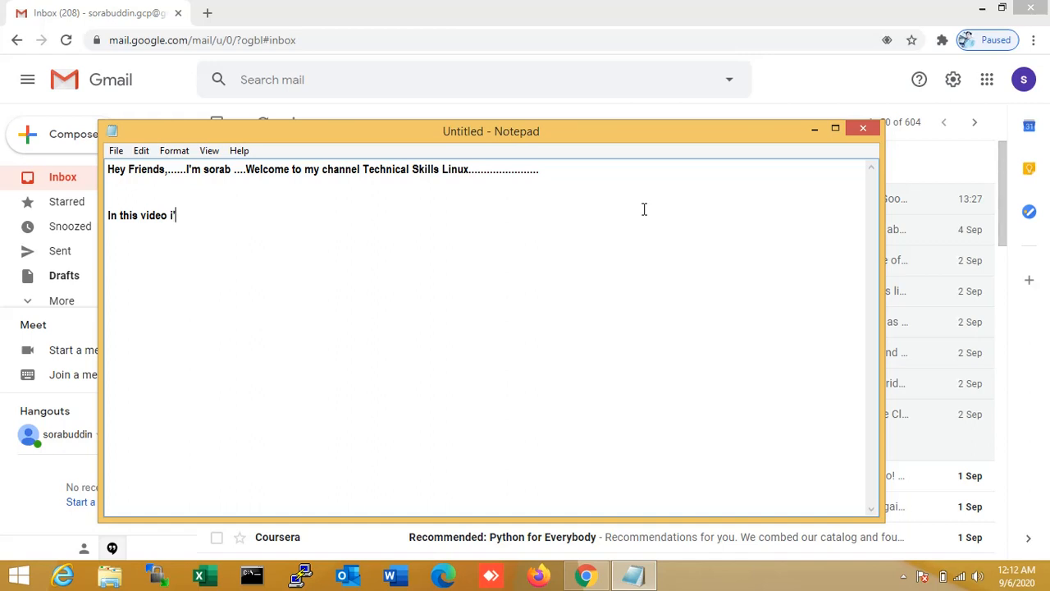
text(i'll cover how to insta)
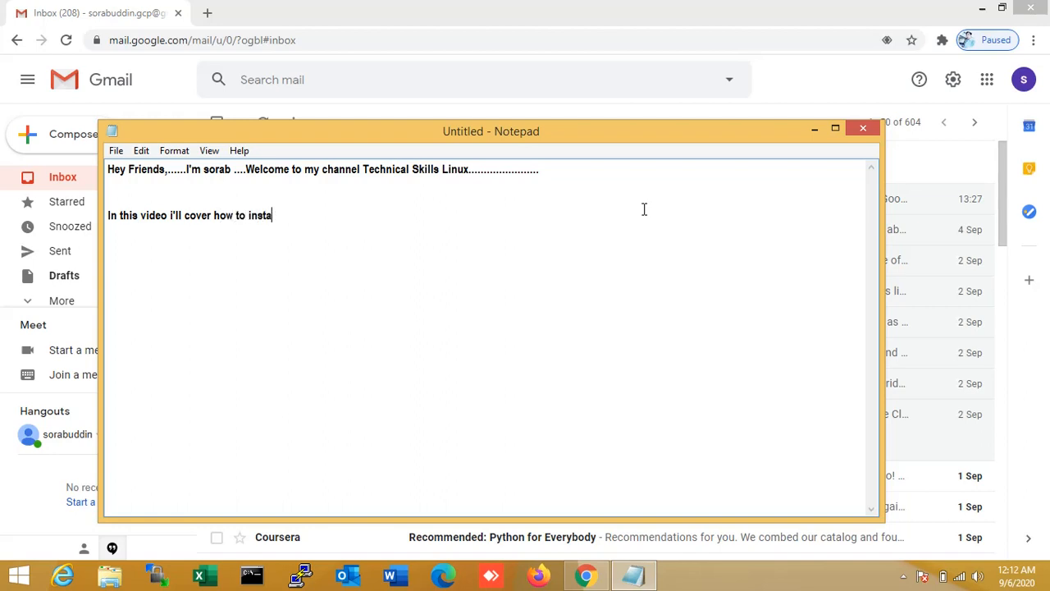
text(ll ubuntu server on)
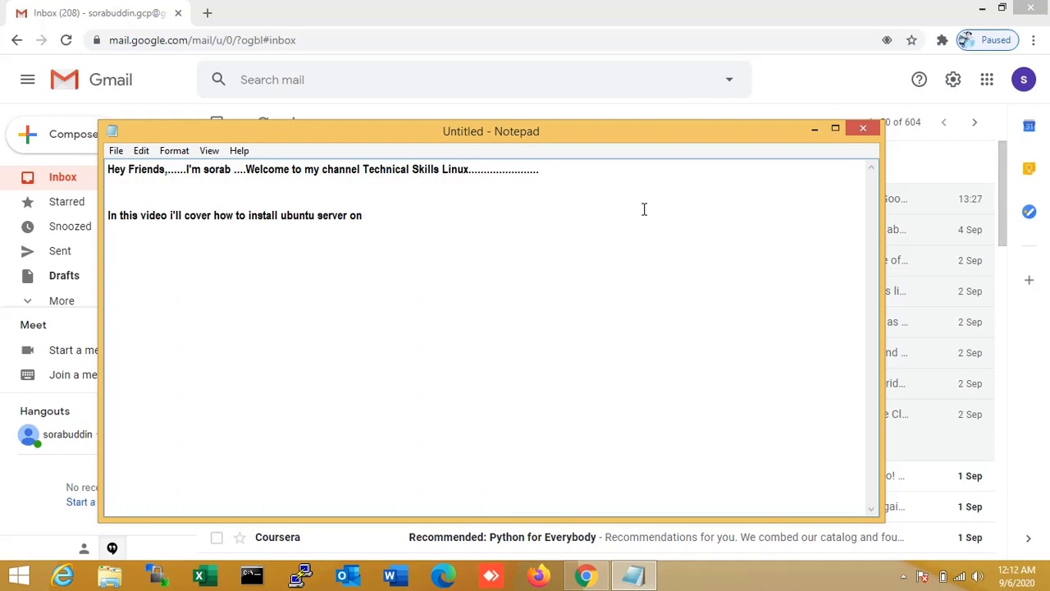
text( google cloud wint)
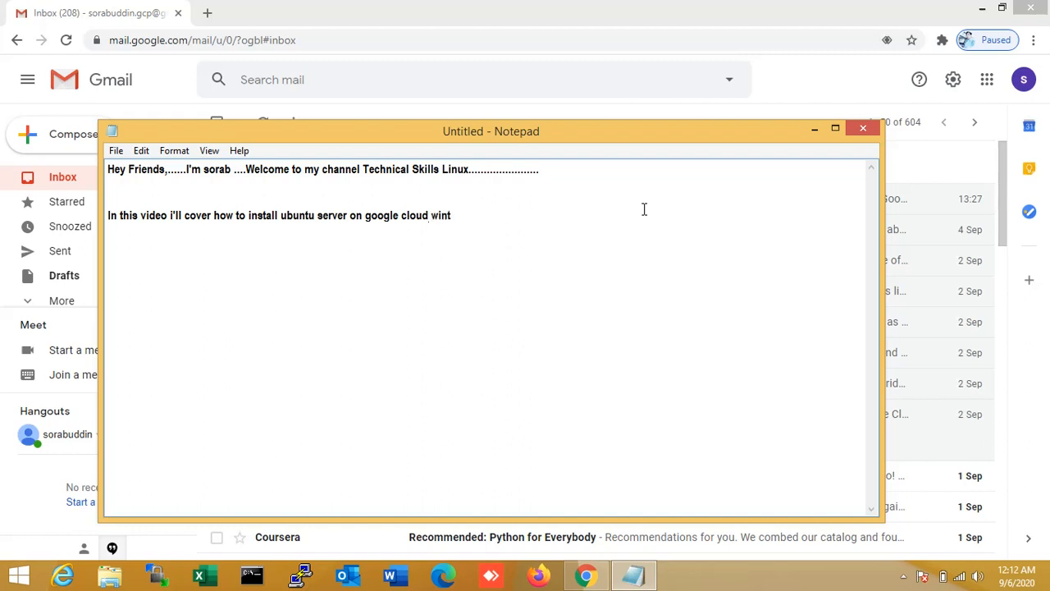
key(BackSpace)
key(BackSpace)
key(BackSpace)
text(th in two minute.......ok)
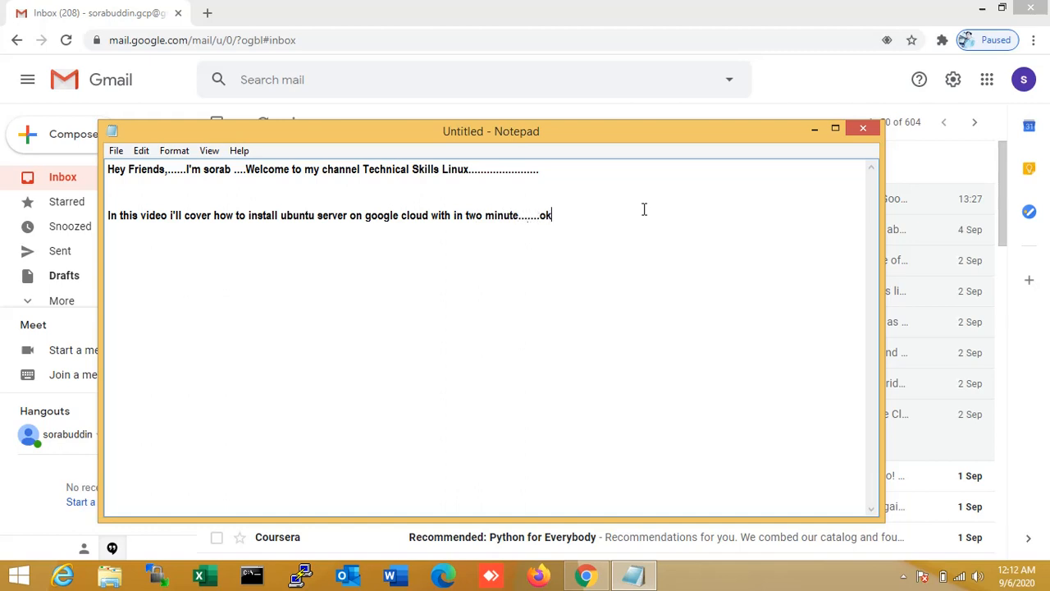
Add a line reading "Let's start" followed by a row of dots, separated from the text above by blank lines.
key(Return)
key(Return)
key(Return)
key(Return)
text(Le)
text(t's start..................................)
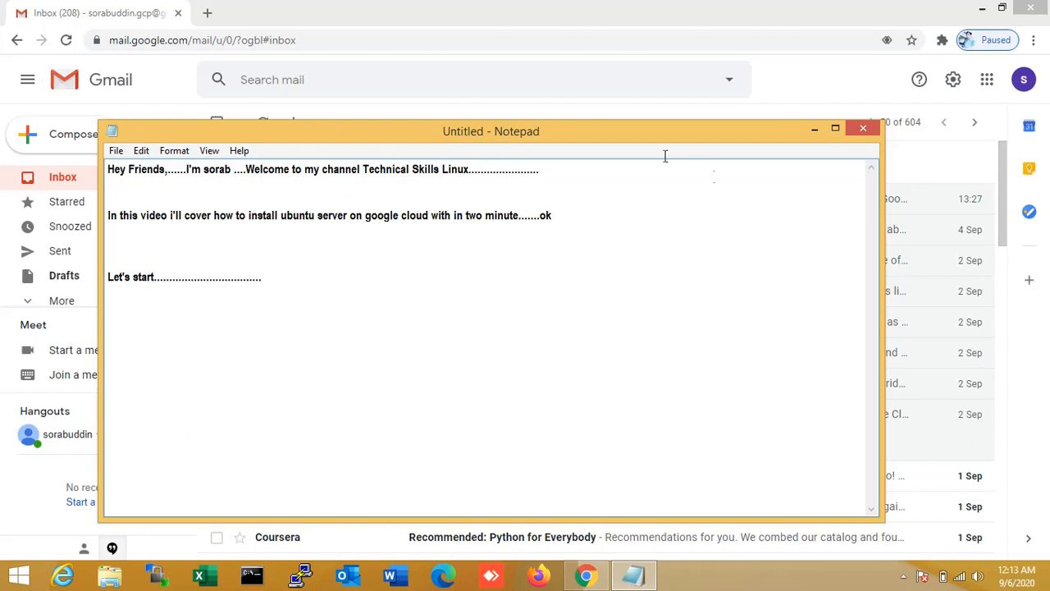
Switch to Chrome and enter cloud.google.com as the address in a new tab.
click(302, 6)
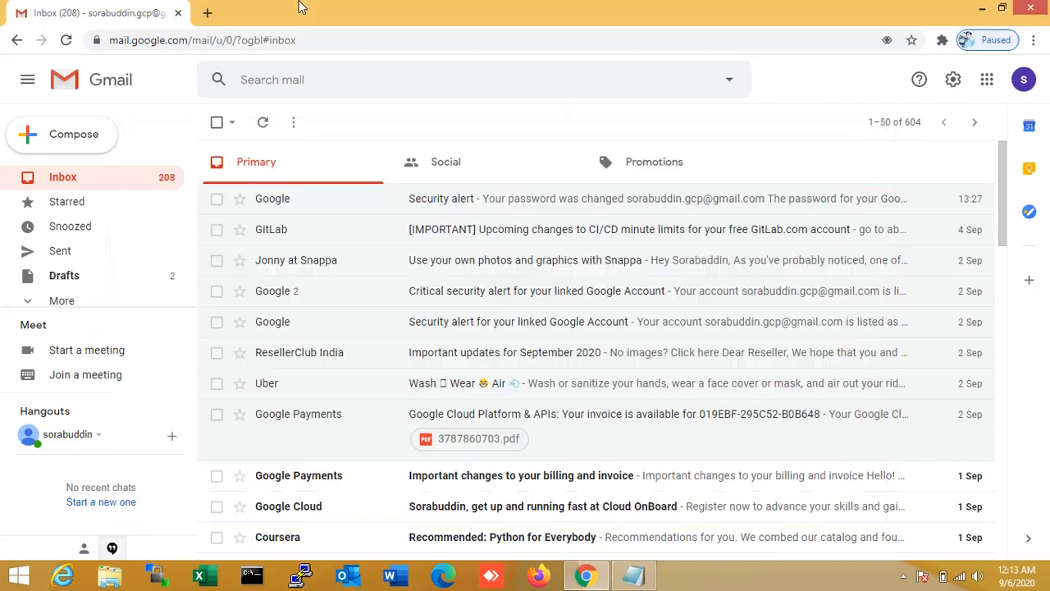
click(207, 12)
text(cloud.google.com)
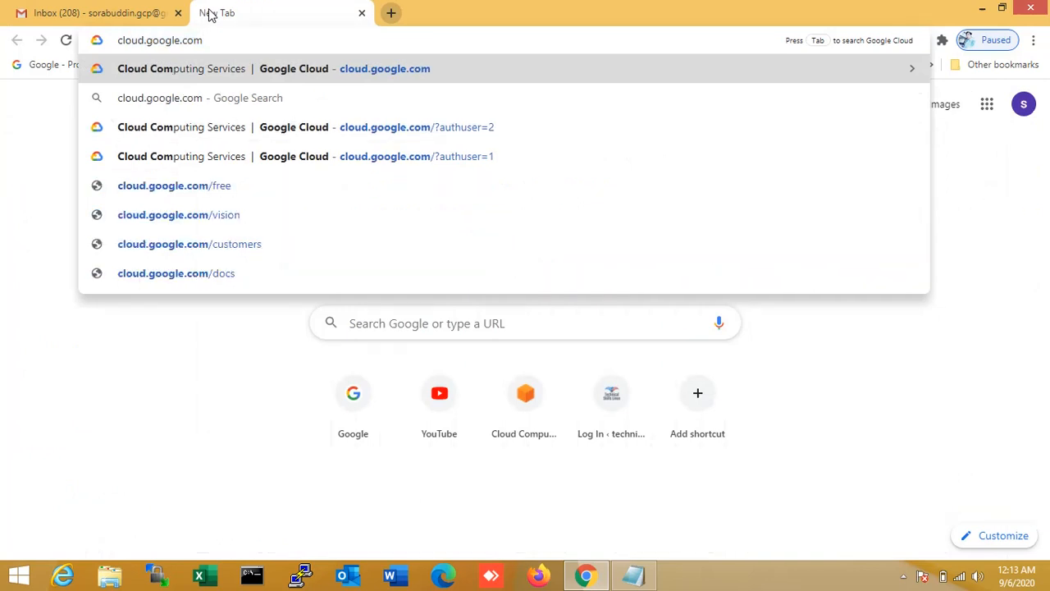
Copy the entered web address and paste it into the Notepad note below the "Let's start" line.
key(ctrl+a)
key(ctrl+c)
key(alt+Tab)
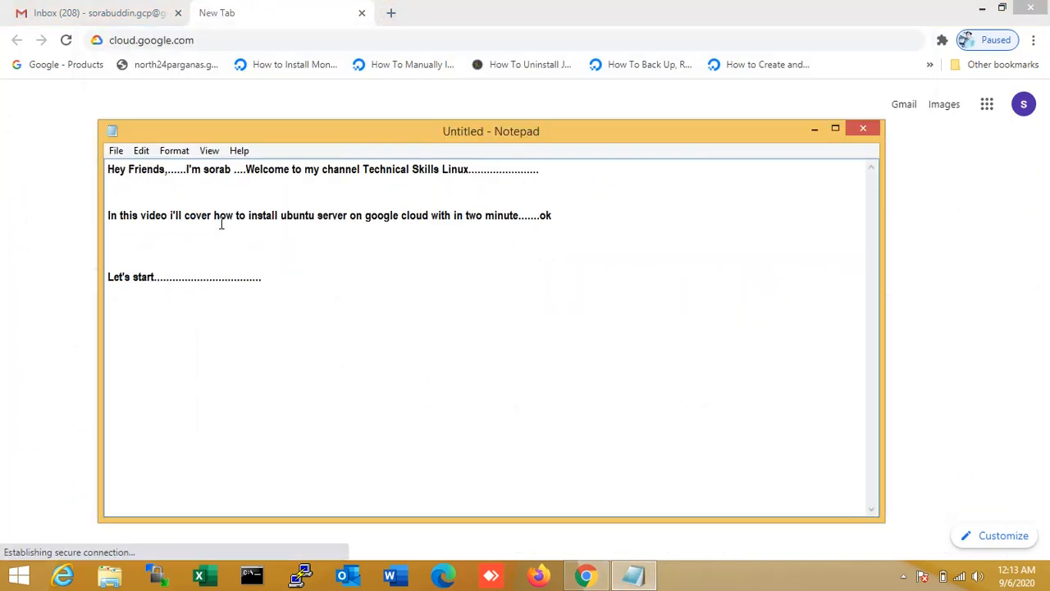
key(Return)
key(Return)
key(ctrl+v)
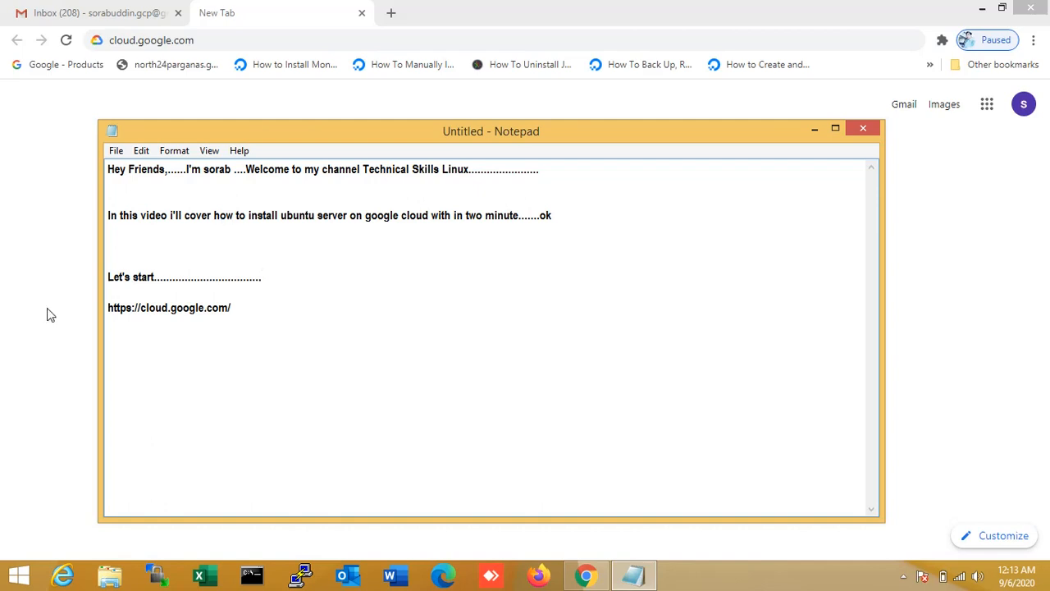
Set the Notepad font to Arial Rounded MT, Bold Oblique, size 22.
click(174, 151)
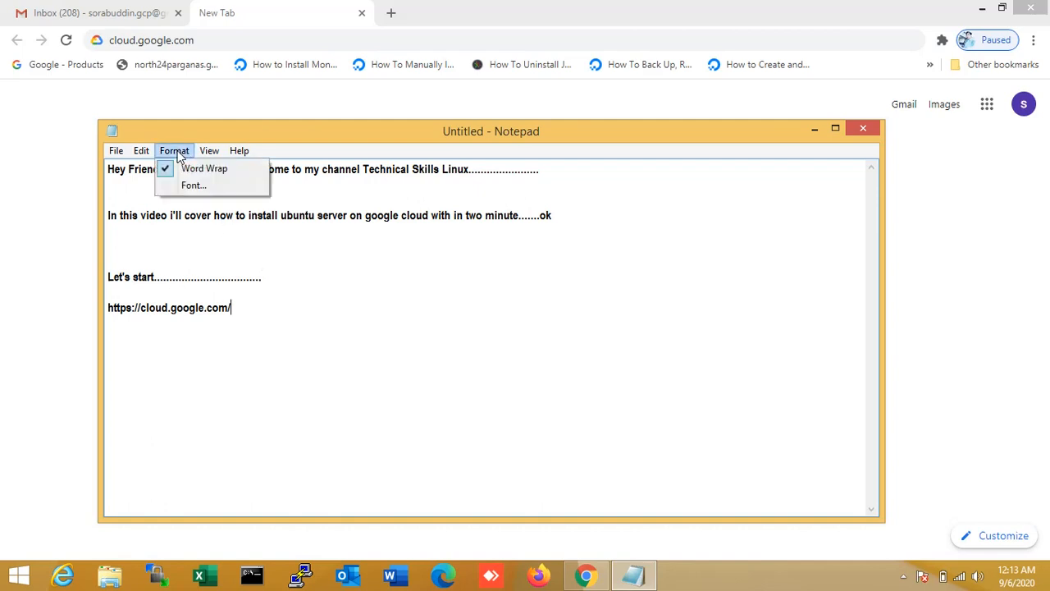
click(191, 185)
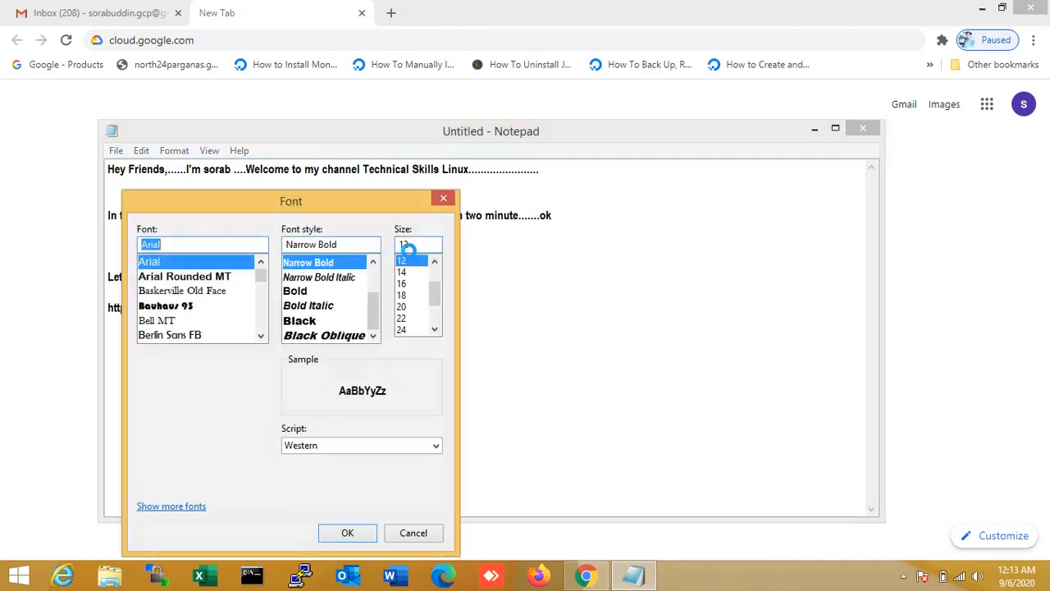
click(404, 317)
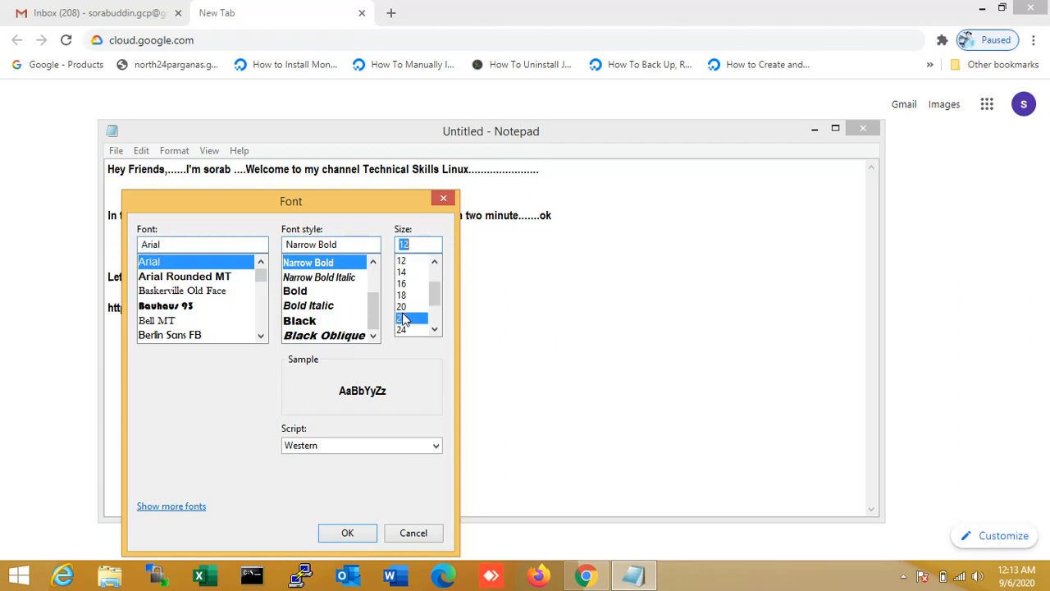
click(336, 279)
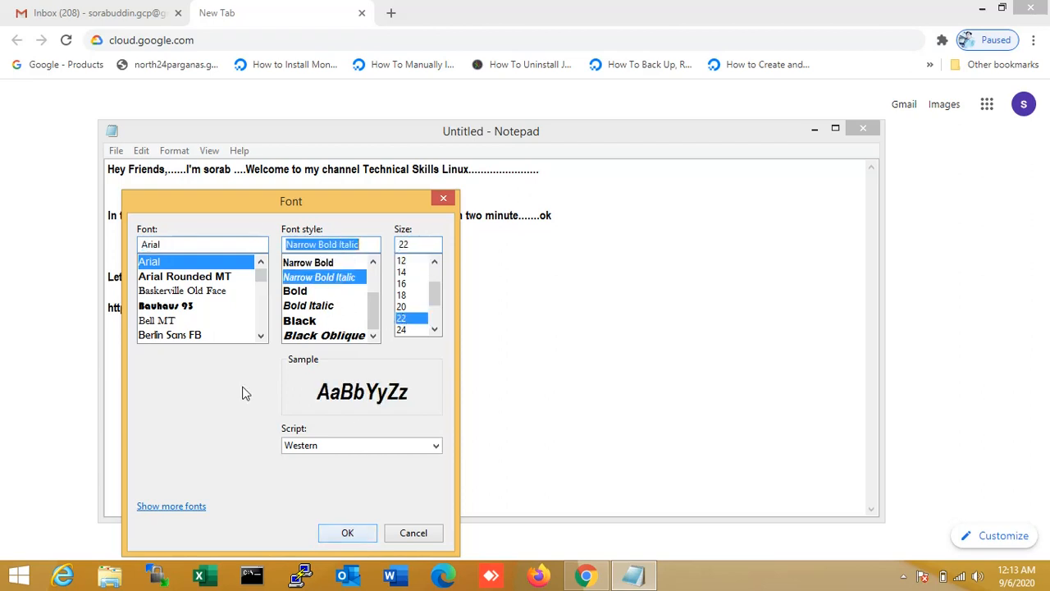
click(192, 281)
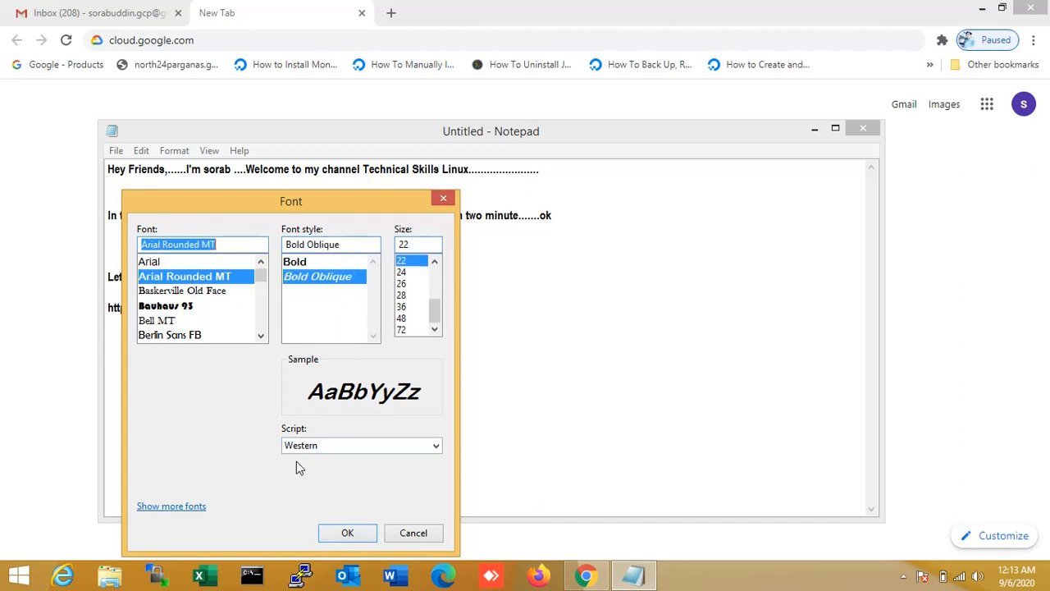
click(345, 532)
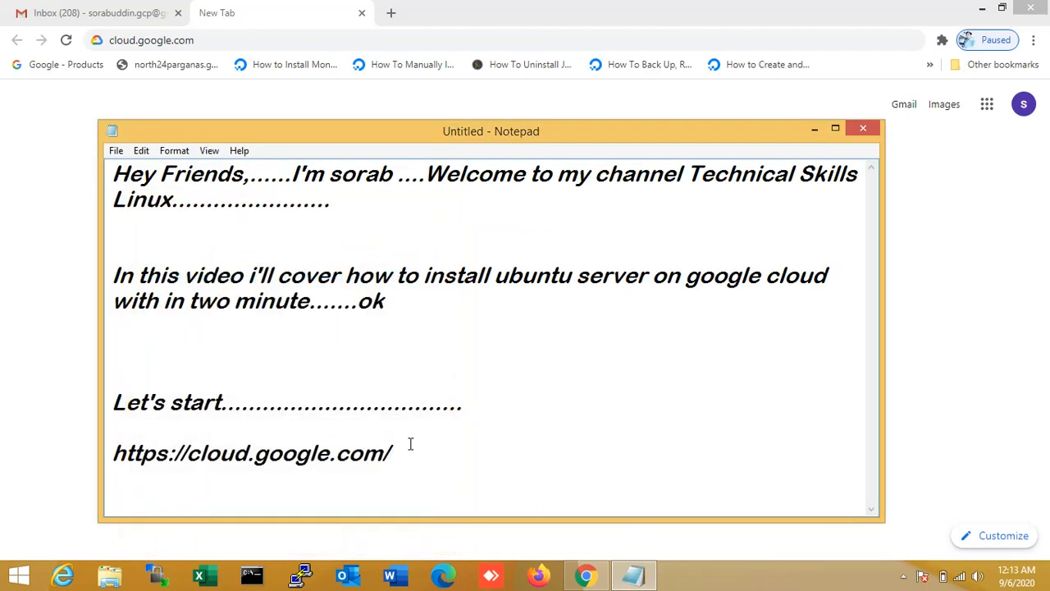
key(shift+Home)
key(ctrl+c)
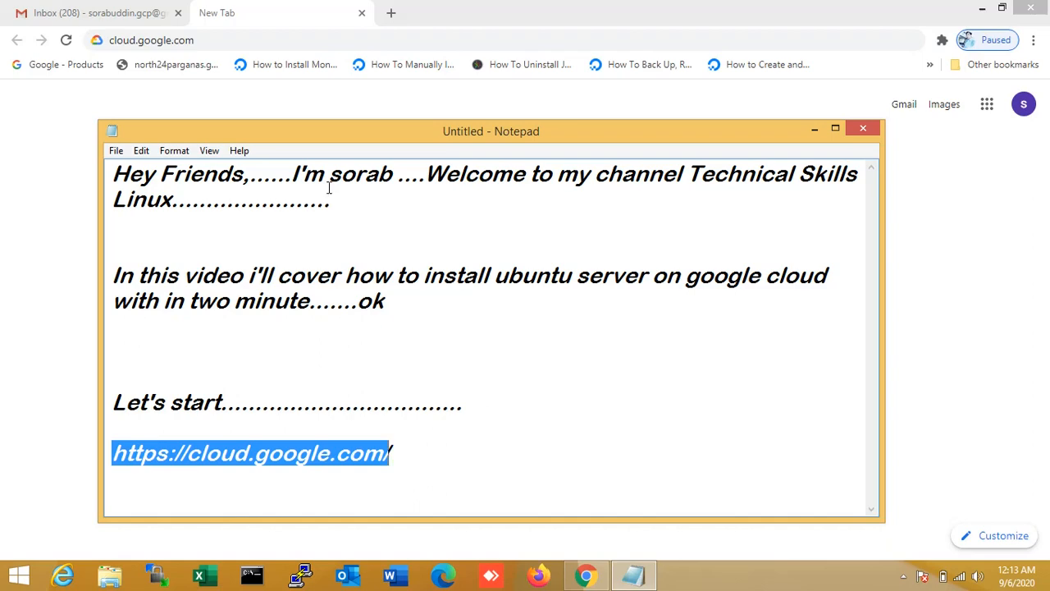
click(202, 8)
key(ctrl+v)
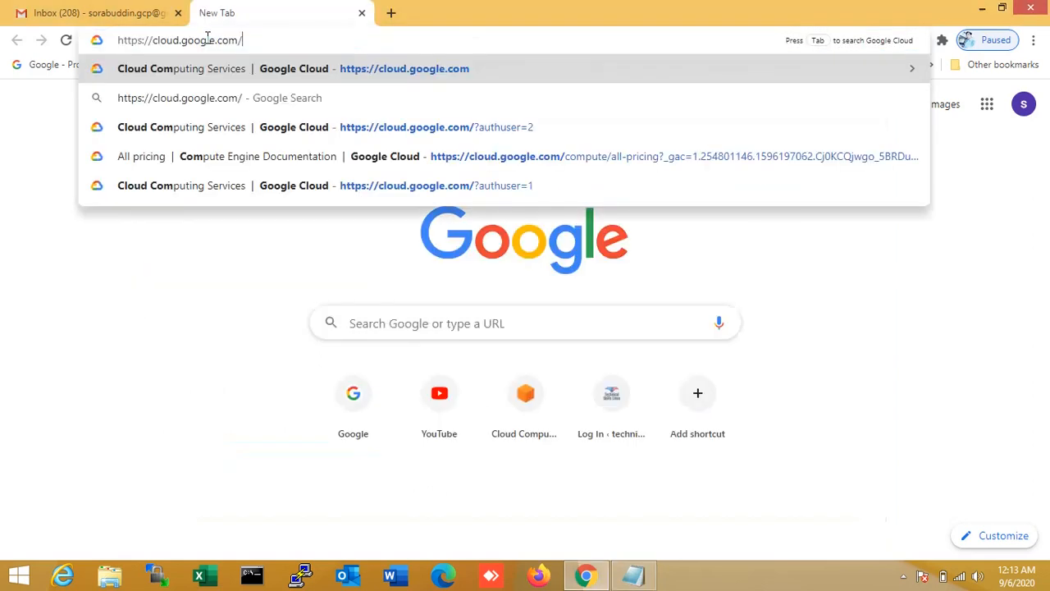
key(Return)
click(145, 10)
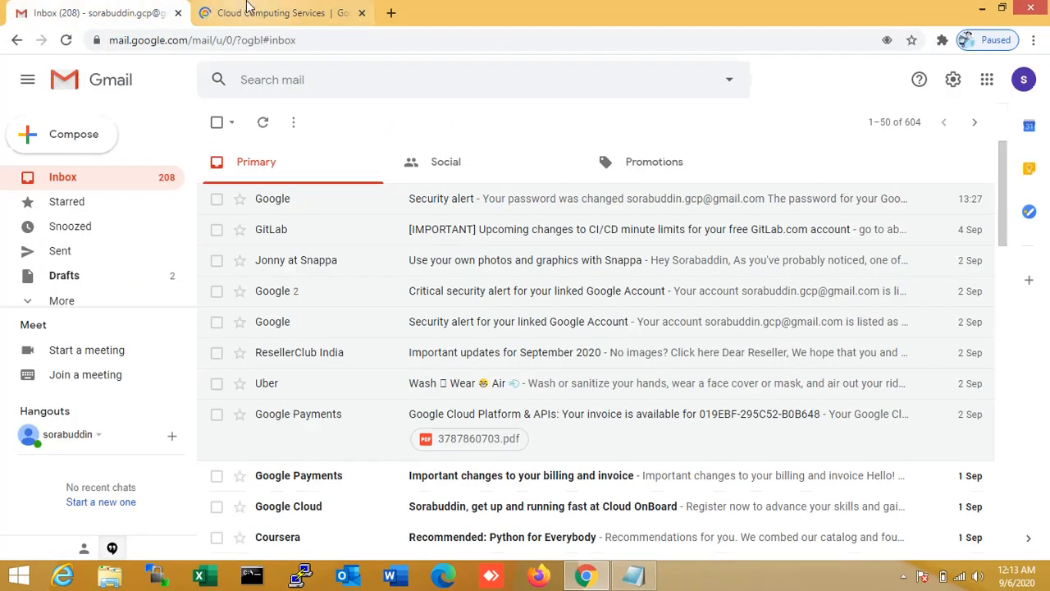
click(253, 10)
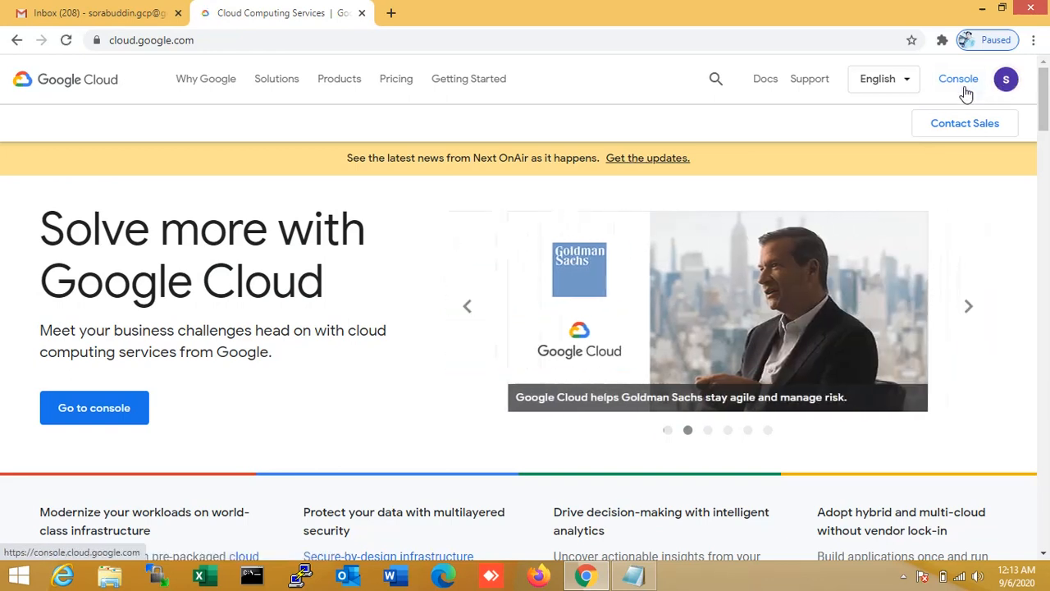
Open the Compute Engine VM instances page in the Google Cloud console and start creating a new instance.
click(965, 92)
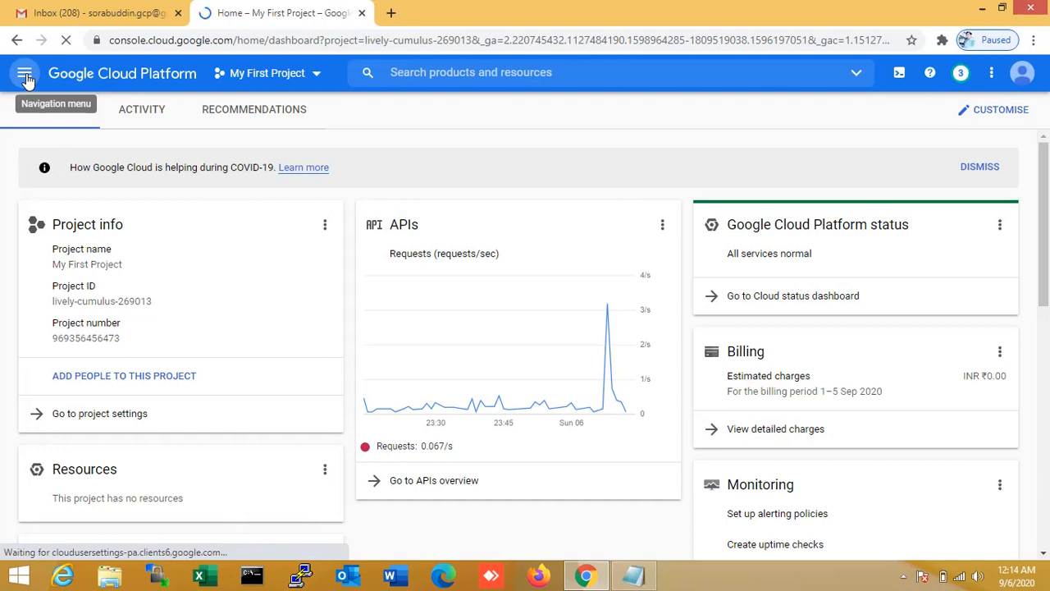
click(26, 76)
mouse_move(62, 465)
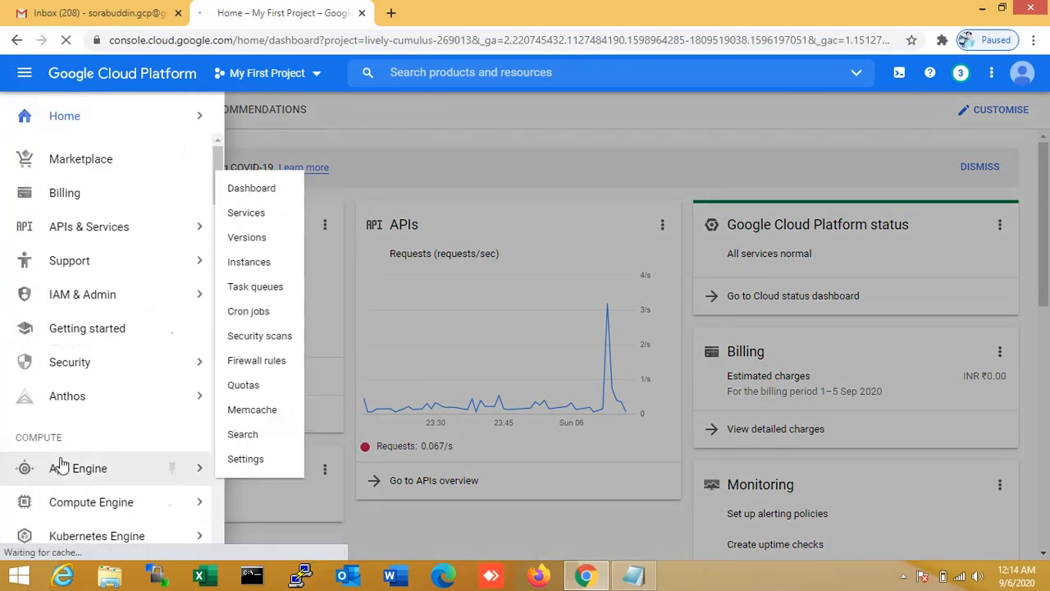
scroll(74, 494, down, 2)
mouse_move(105, 359)
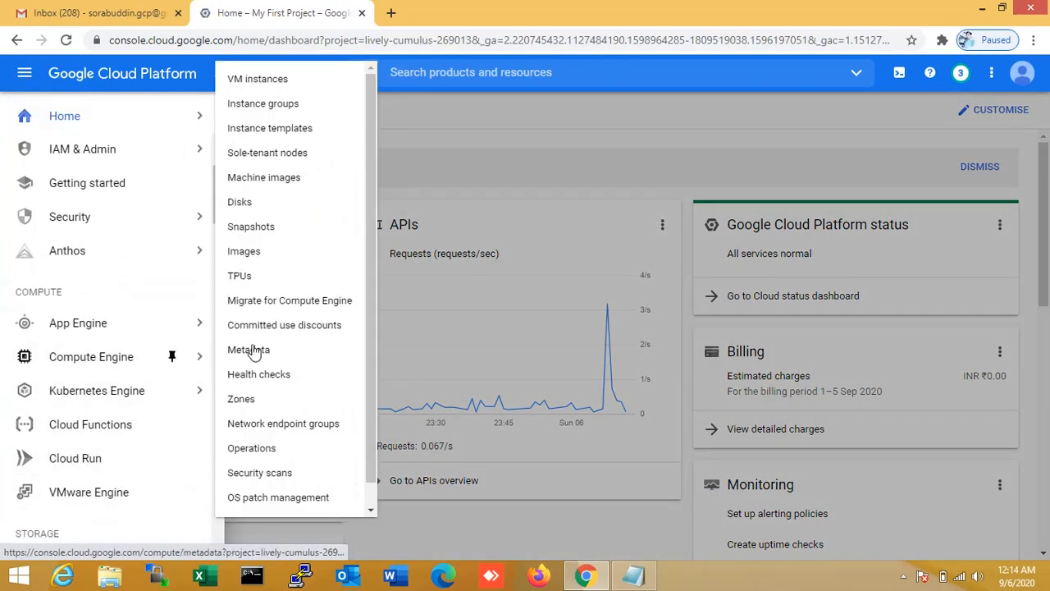
click(279, 80)
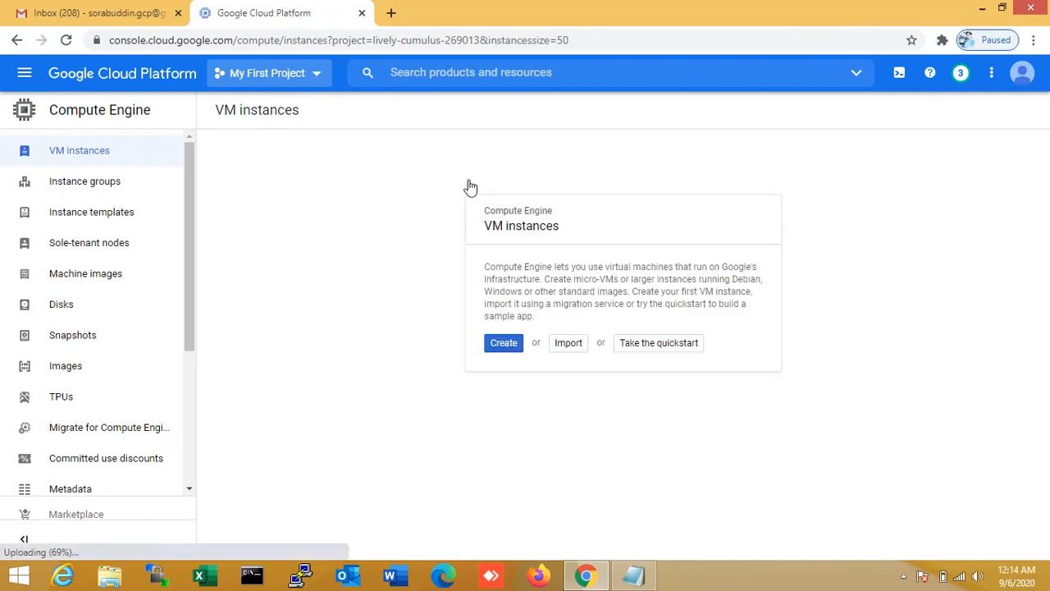
click(501, 346)
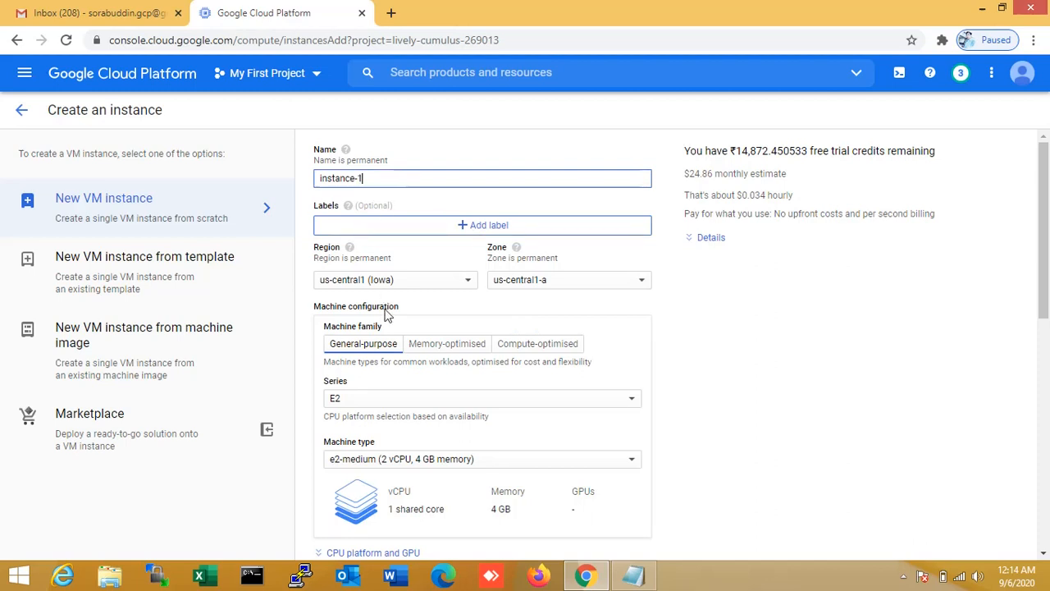
Change the new instance's boot disk image to the Ubuntu operating system, version Ubuntu 18.04 LTS.
scroll(421, 309, down, 1)
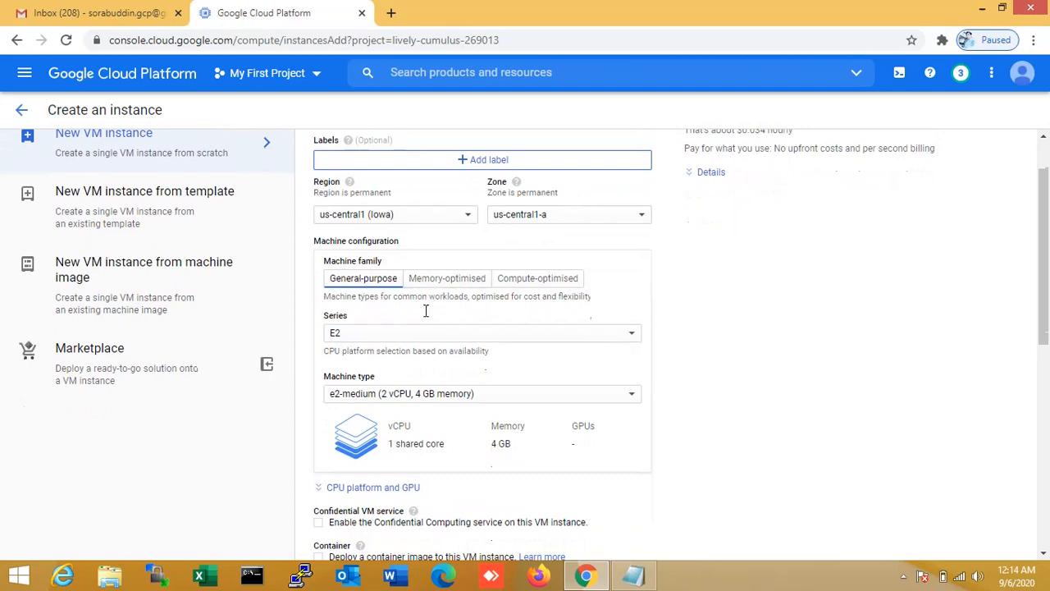
scroll(402, 339, down, 2)
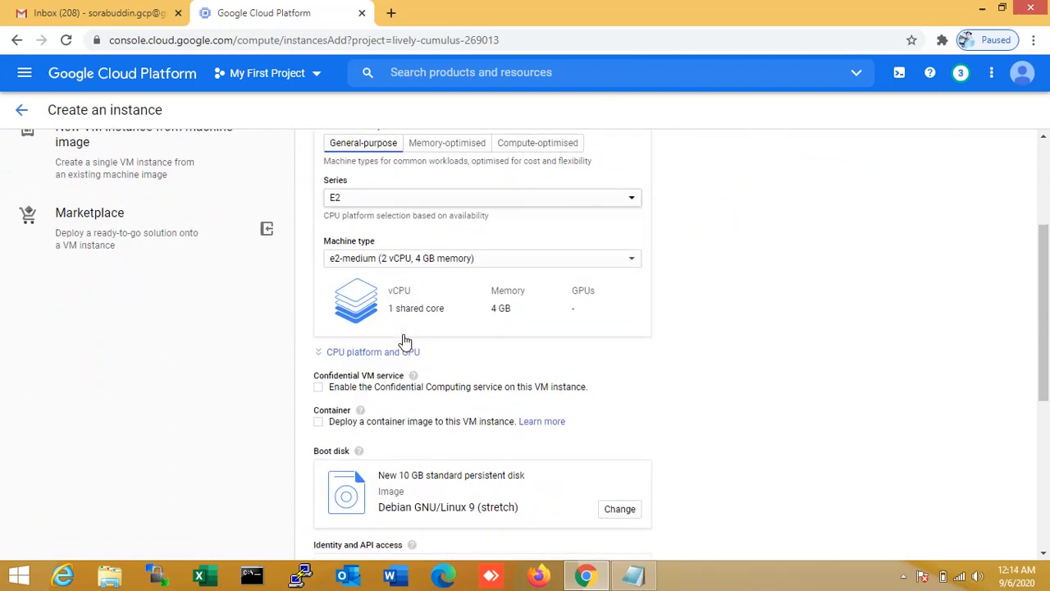
scroll(558, 164, up, 1)
scroll(467, 180, down, 1)
scroll(472, 192, down, 2)
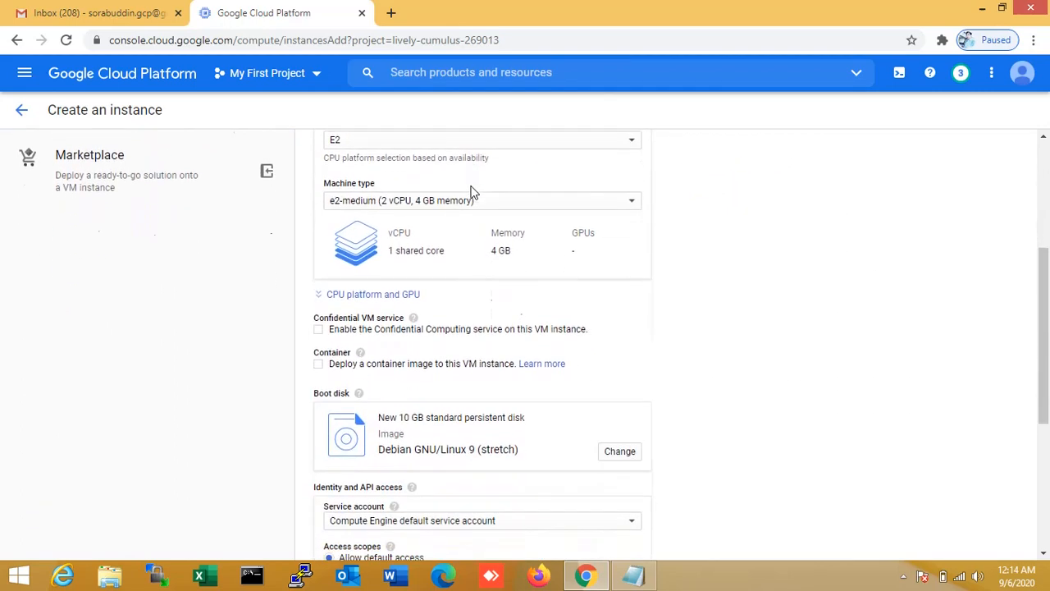
scroll(443, 303, down, 2)
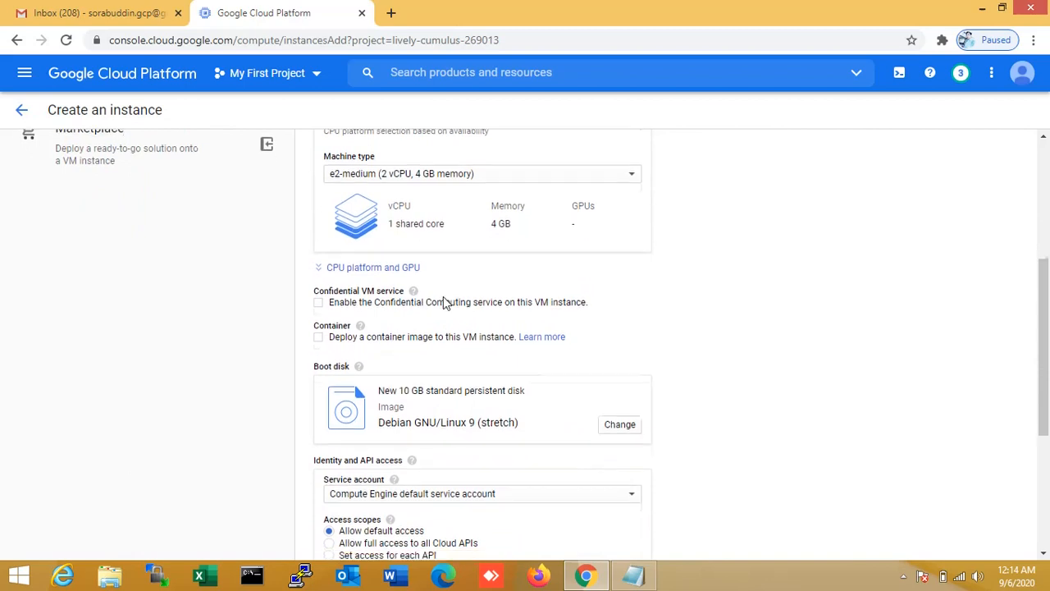
click(615, 340)
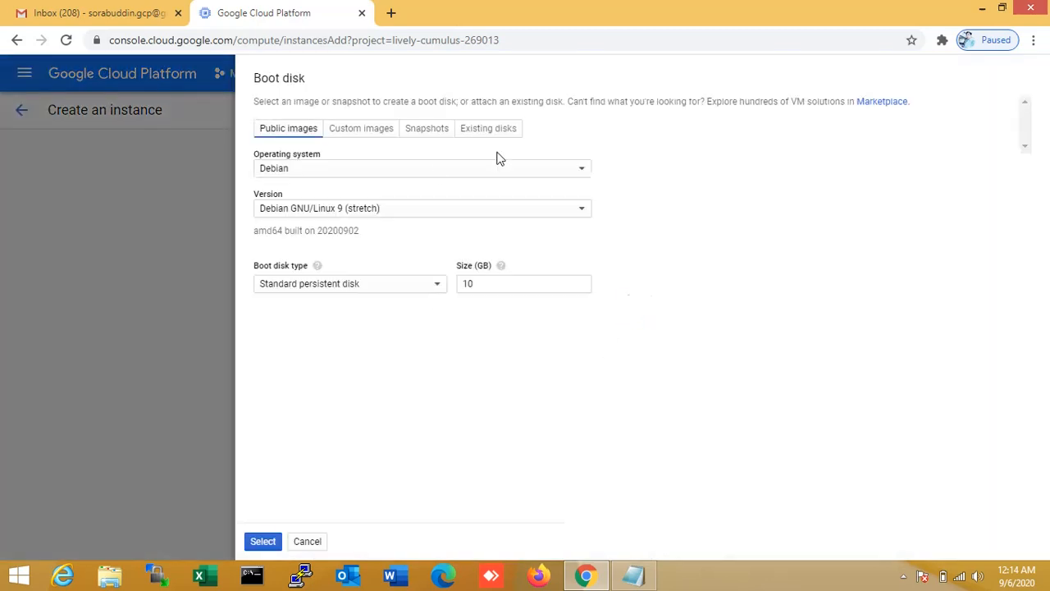
click(352, 169)
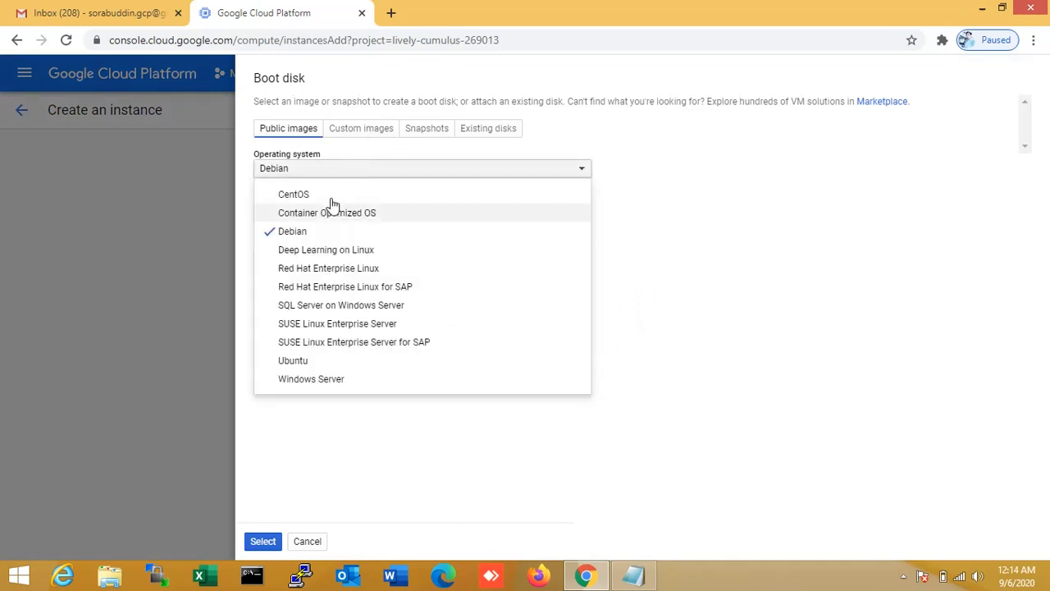
click(295, 363)
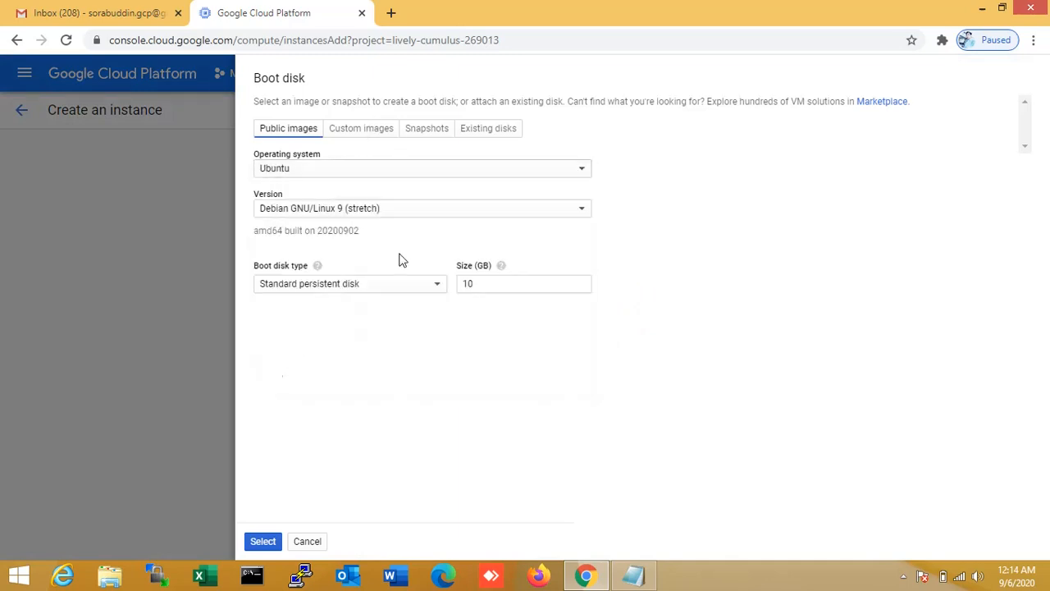
click(400, 212)
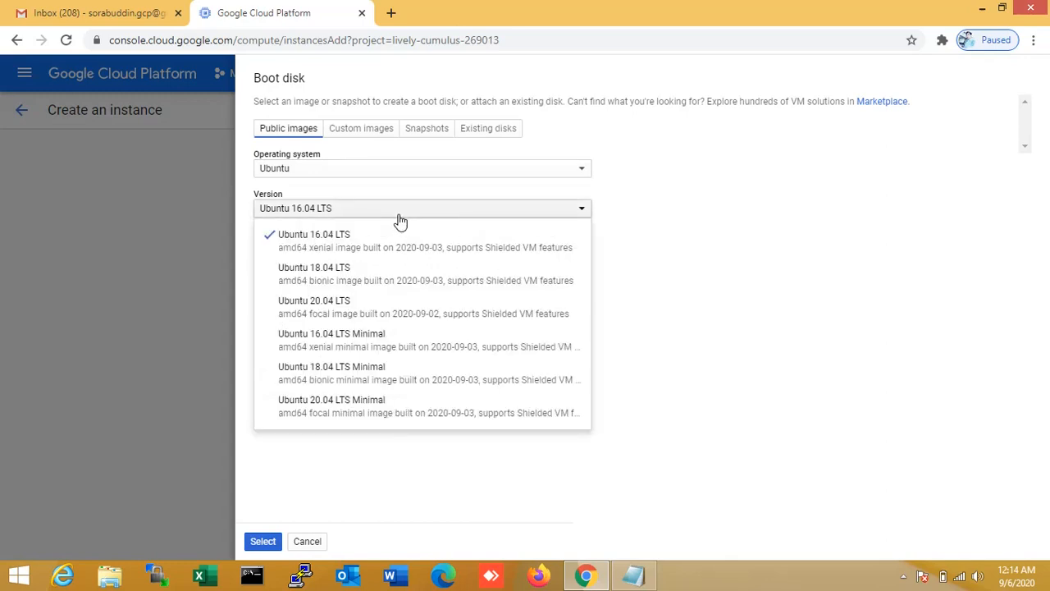
click(355, 280)
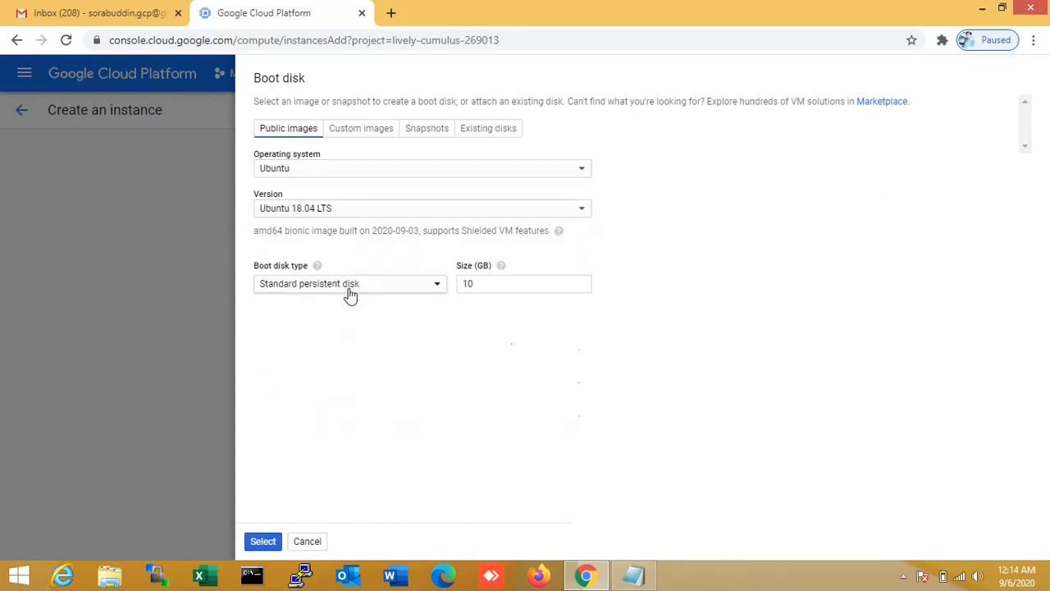
Set the boot disk size to 20 GB and apply the boot disk selection.
click(525, 291)
double_click(525, 292)
text(20)
click(259, 543)
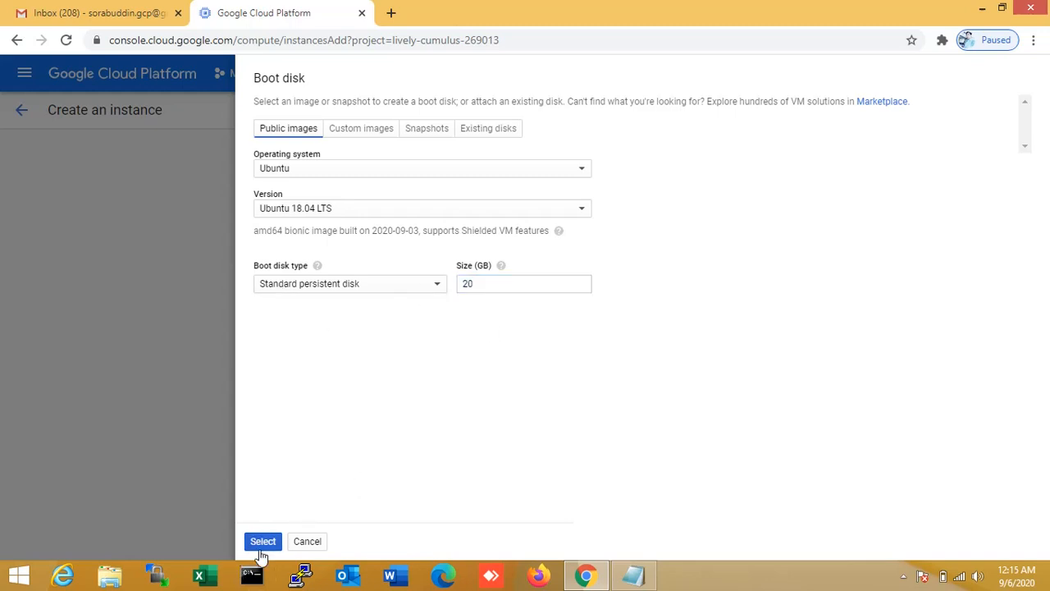
Allow HTTP and HTTPS traffic in the instance's firewall settings and create the instance.
scroll(434, 428, down, 3)
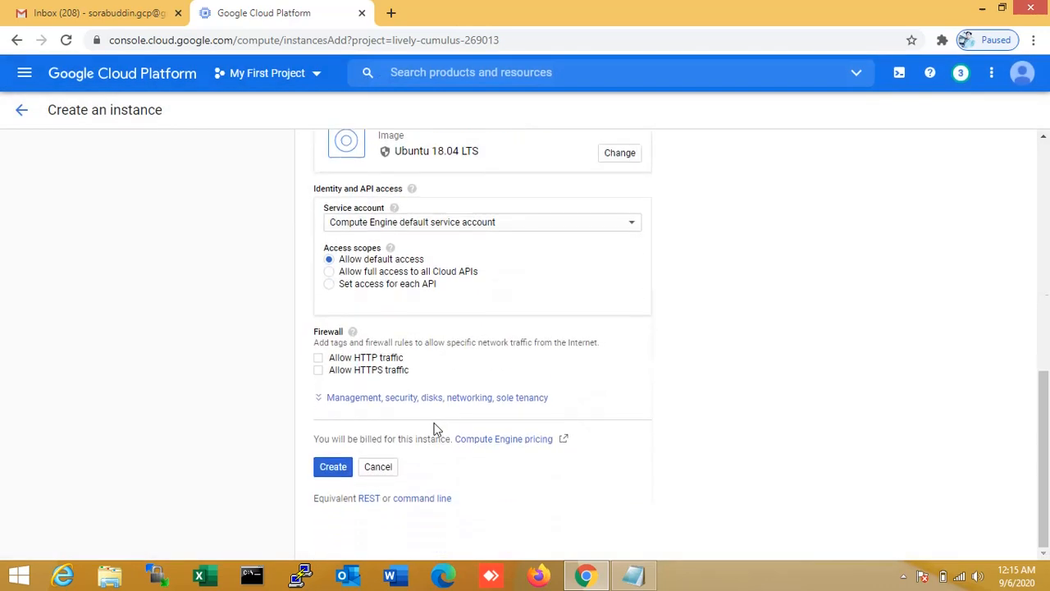
click(319, 358)
click(319, 371)
click(332, 467)
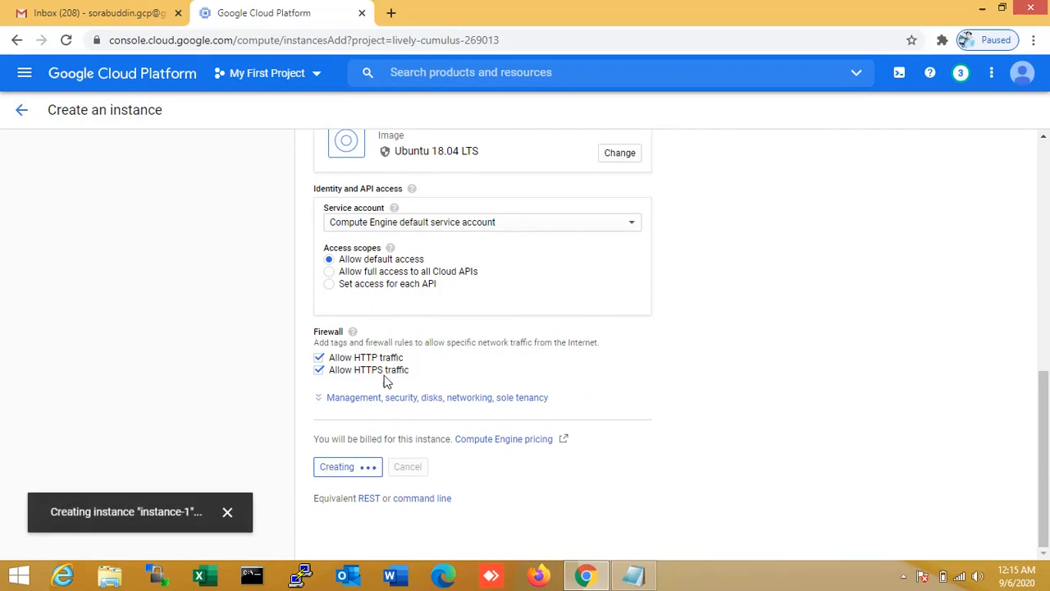
scroll(410, 339, up, 10)
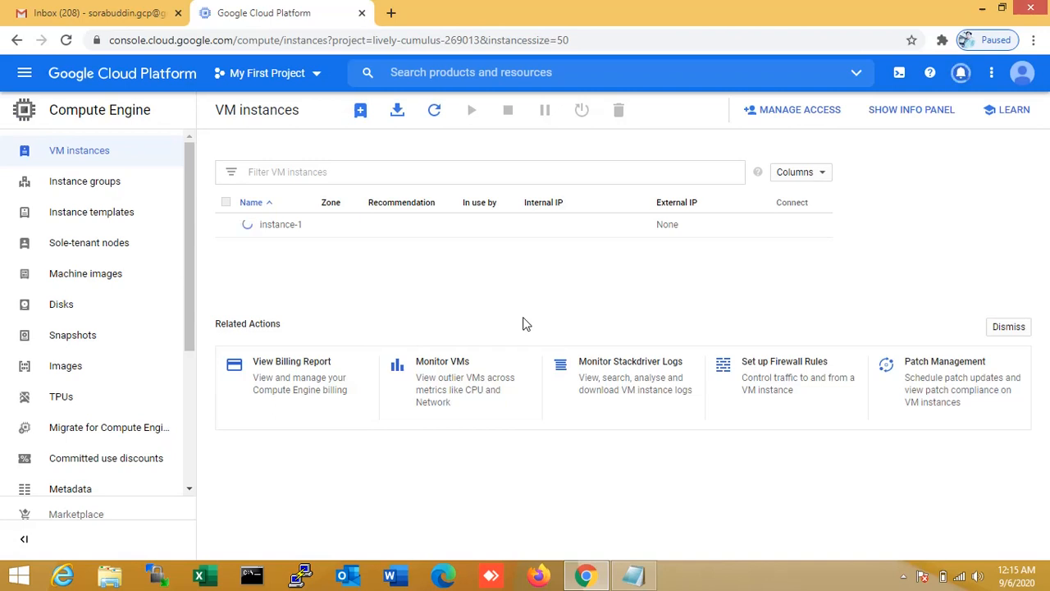
click(633, 574)
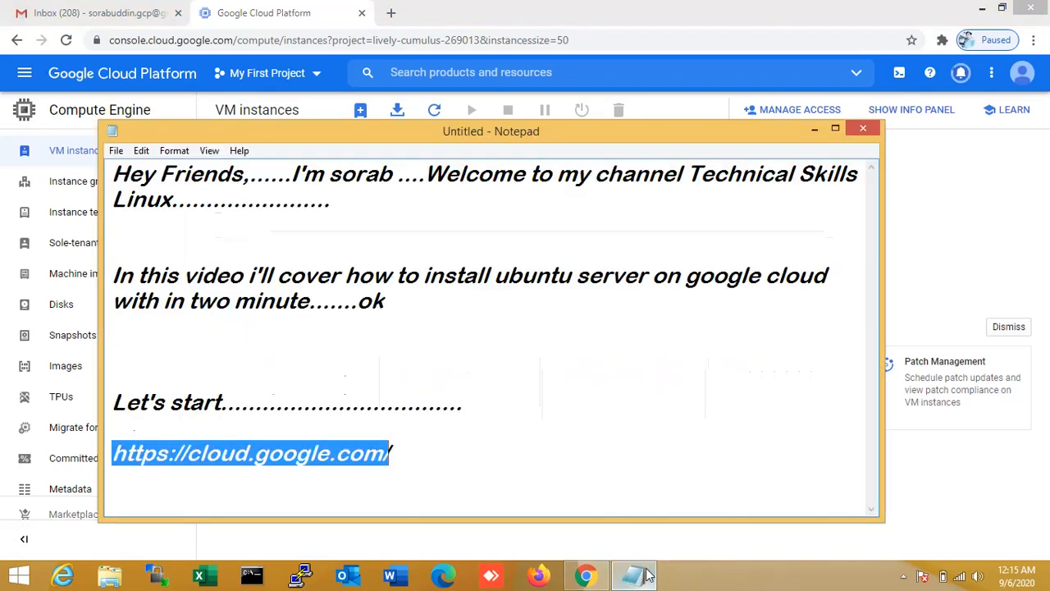
click(582, 438)
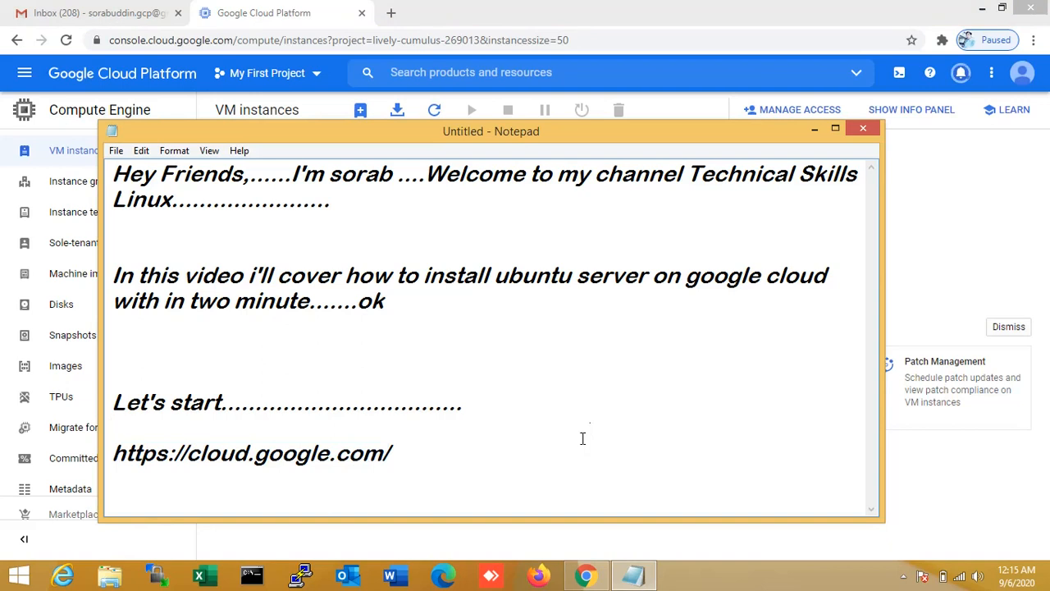
key(Down)
key(Return)
key(Return)
key(Return)
key(Return)
key(Return)
key(Return)
key(Return)
key(Return)
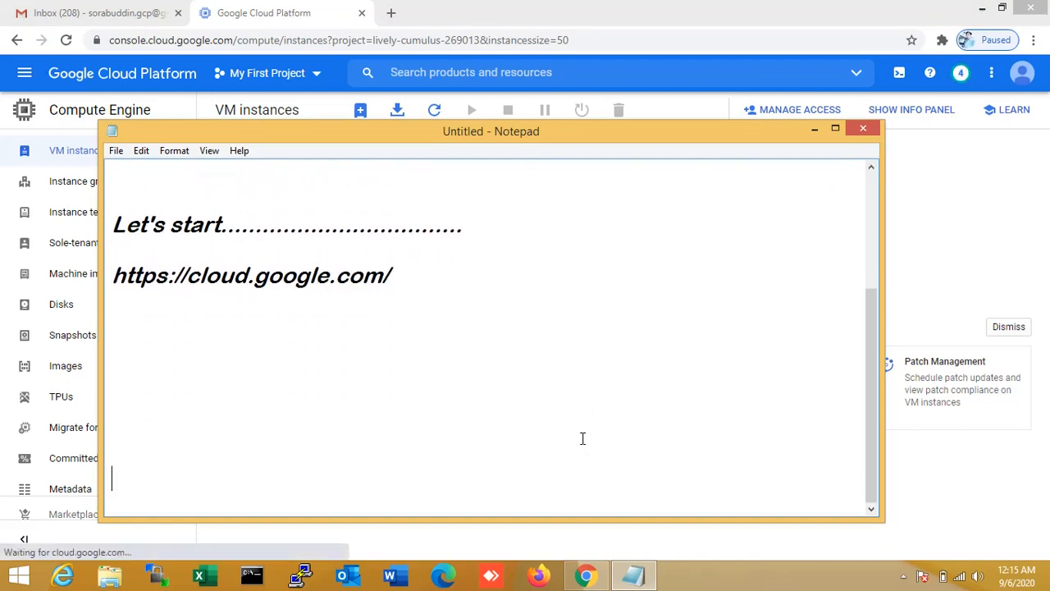
key(Up)
key(Up)
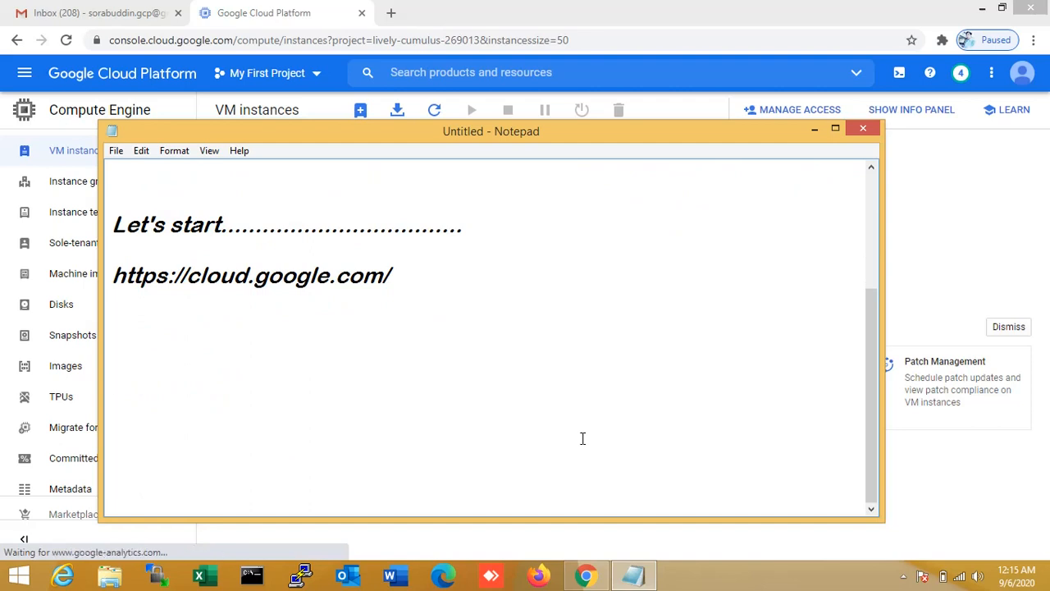
Write the line "My ubuntu server installing on going..." below the web address and start a new line.
text(My)
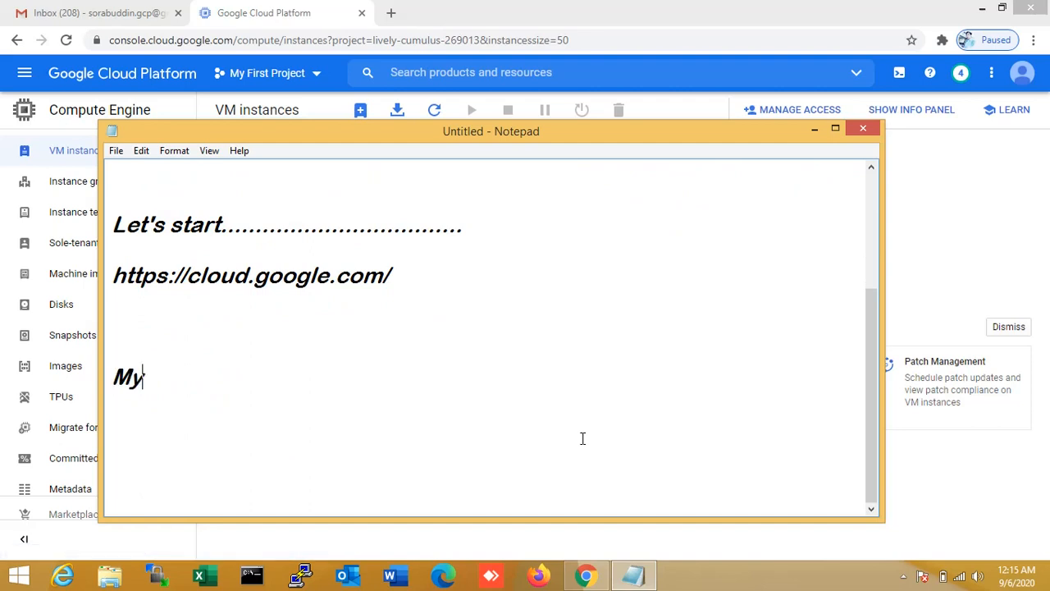
text( ubuntu)
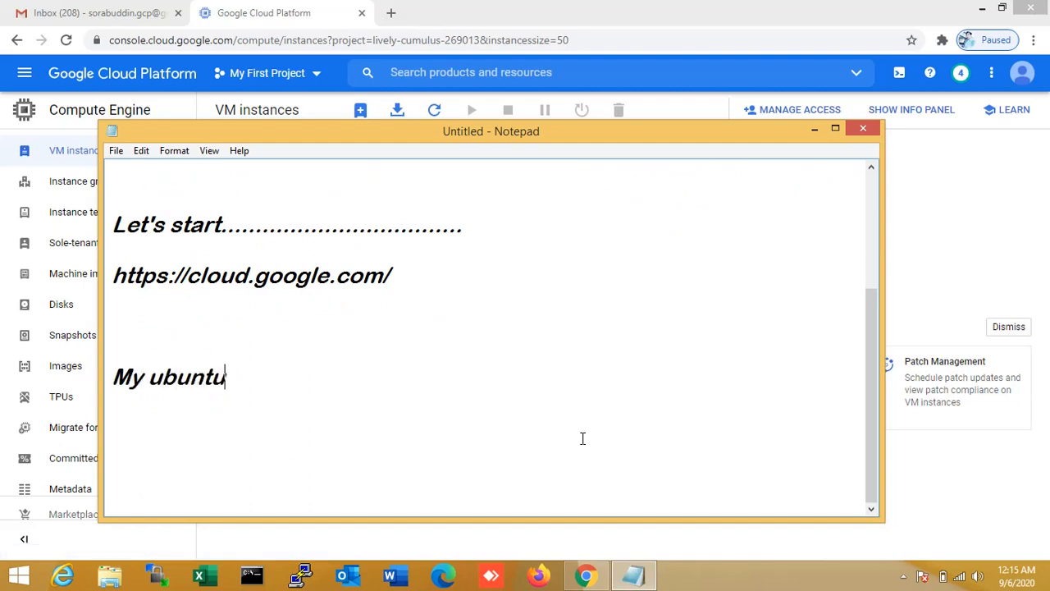
text( server )
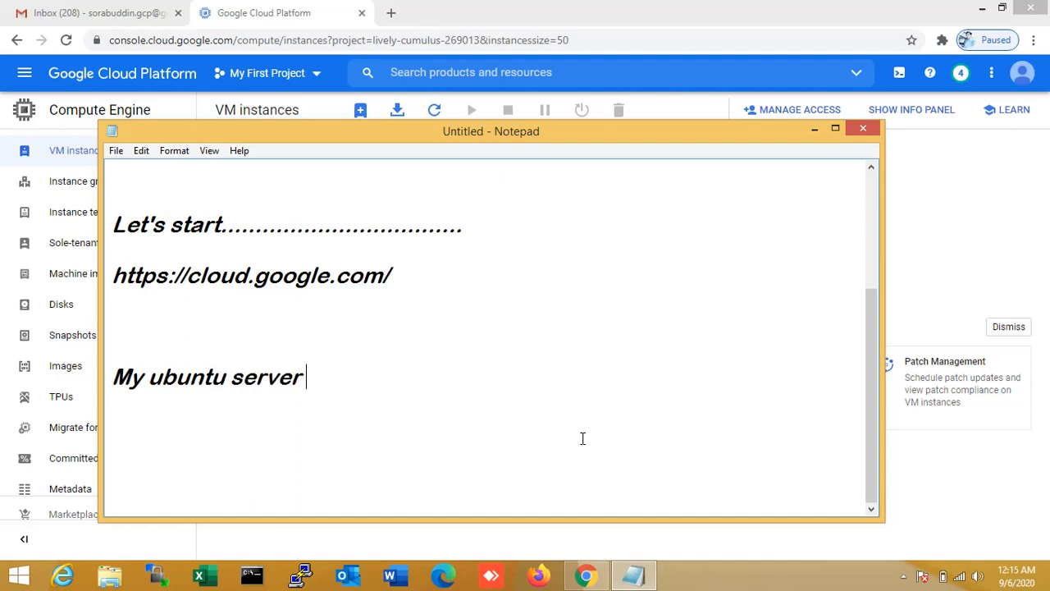
text(insta)
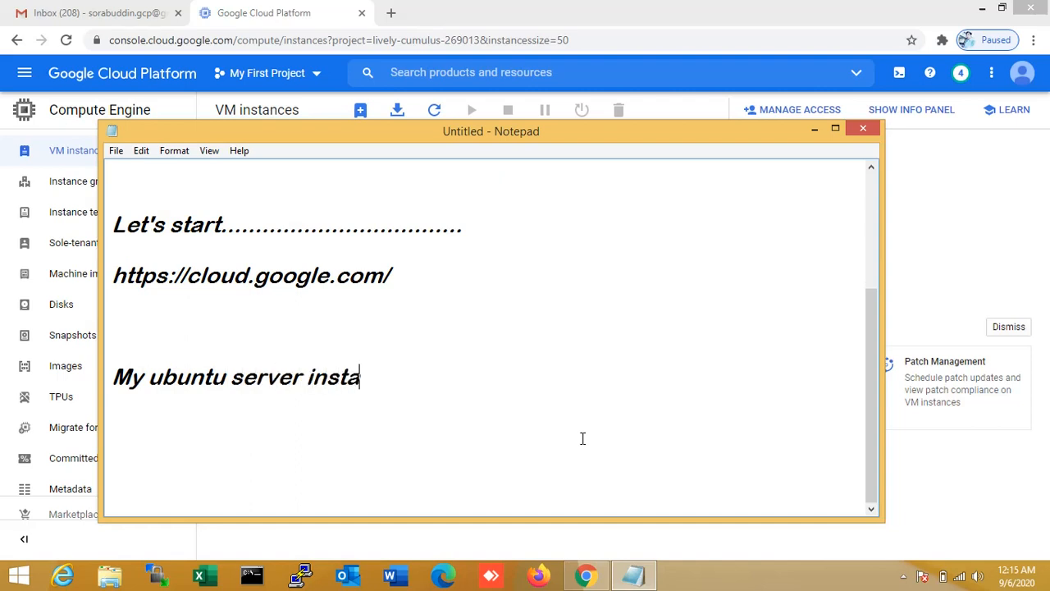
text(lling on)
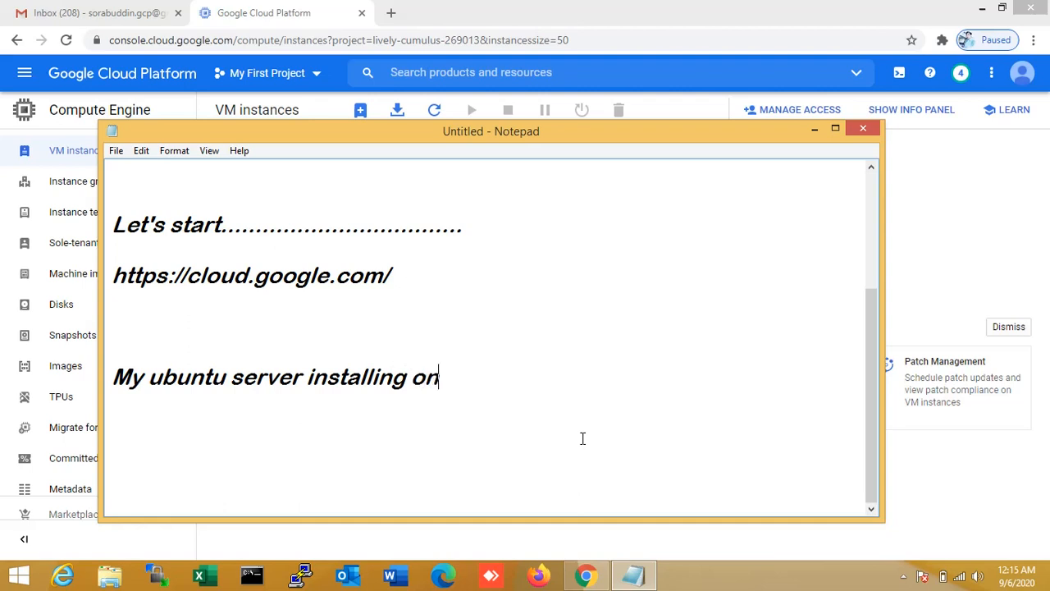
text( going.)
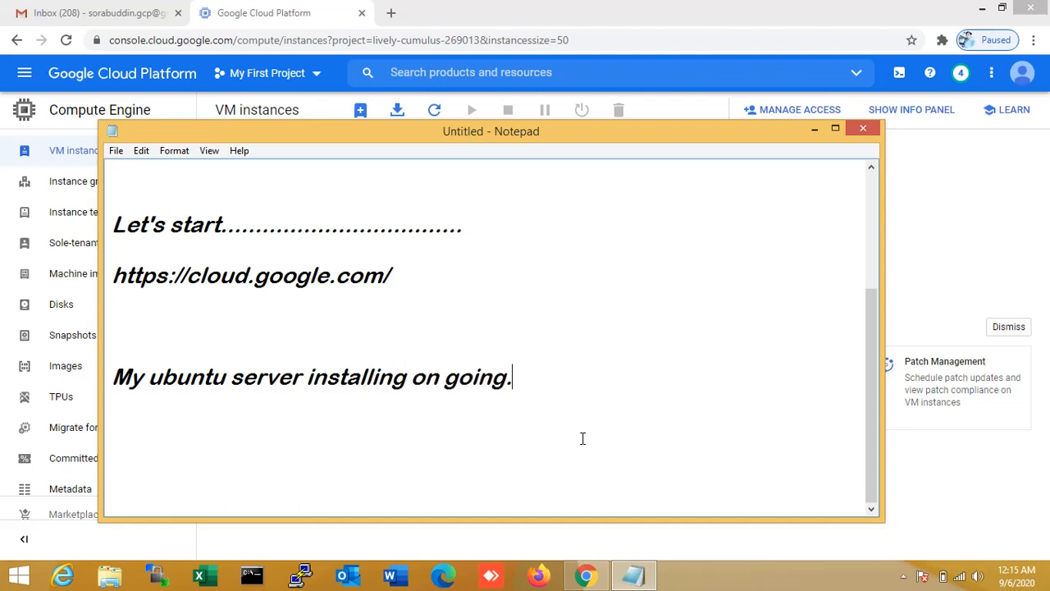
text(..)
key(Return)
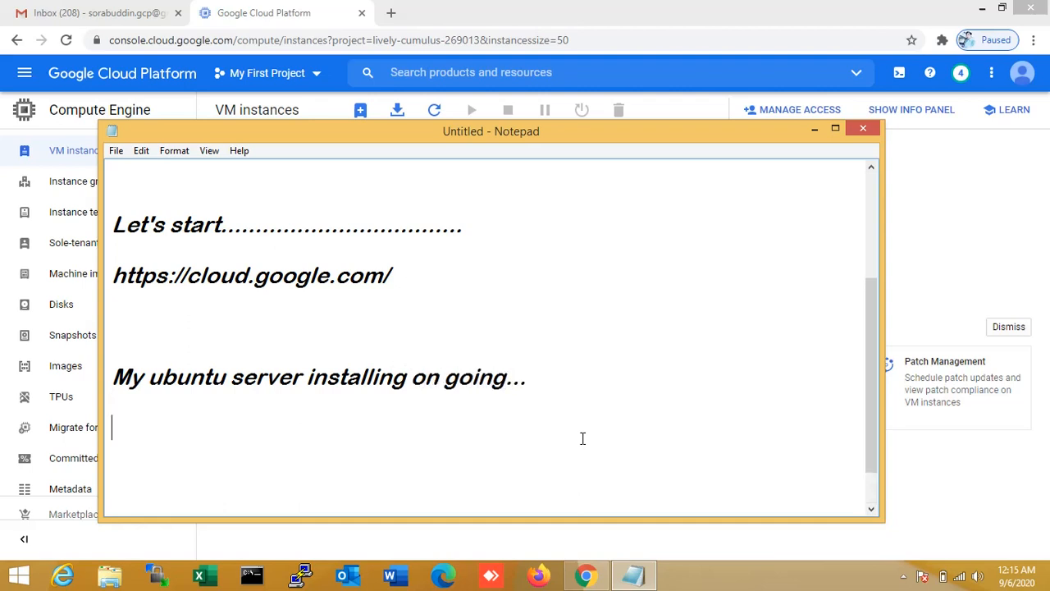
Add the line "you can see here ..ok'" to the note, checking the VM instances list in Chrome before returning to Notepad.
text(you can see )
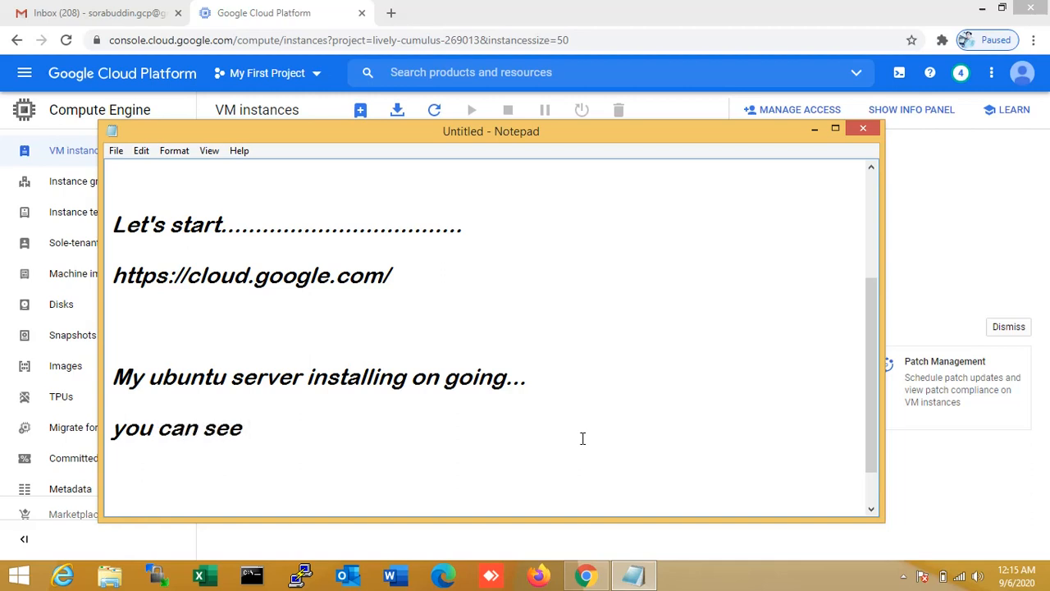
text(here ..ok)
key(alt+Tab)
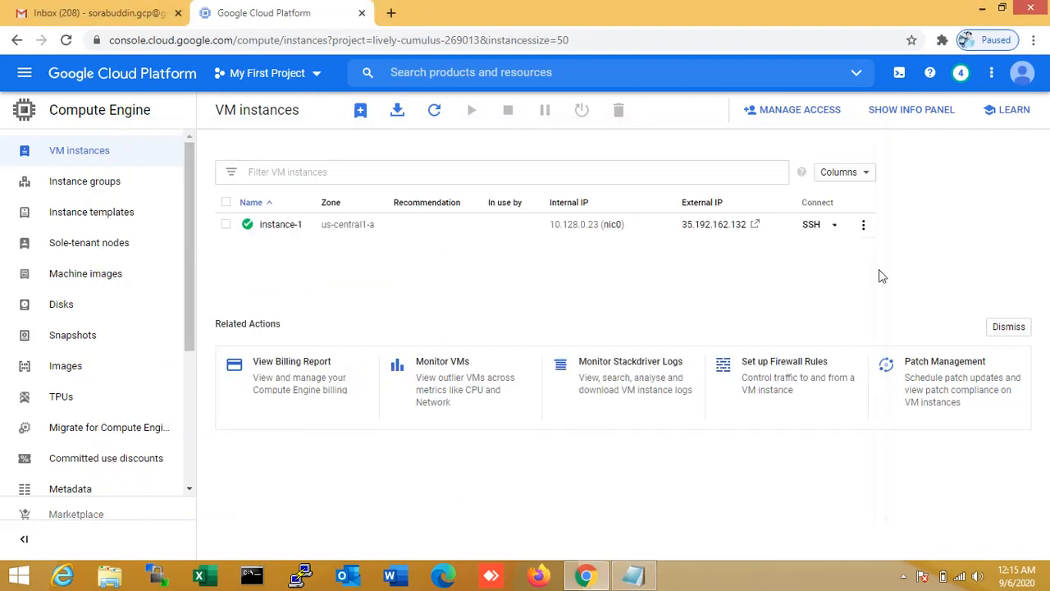
key(alt+Tab)
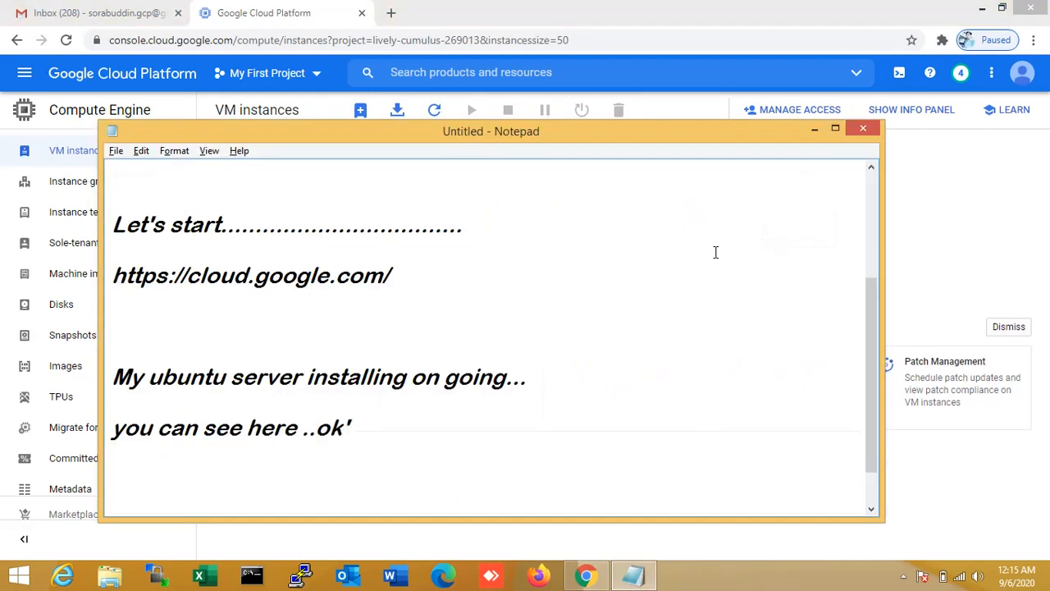
text(')
Add the line "Installing done...." at the end of the note.
key(Return)
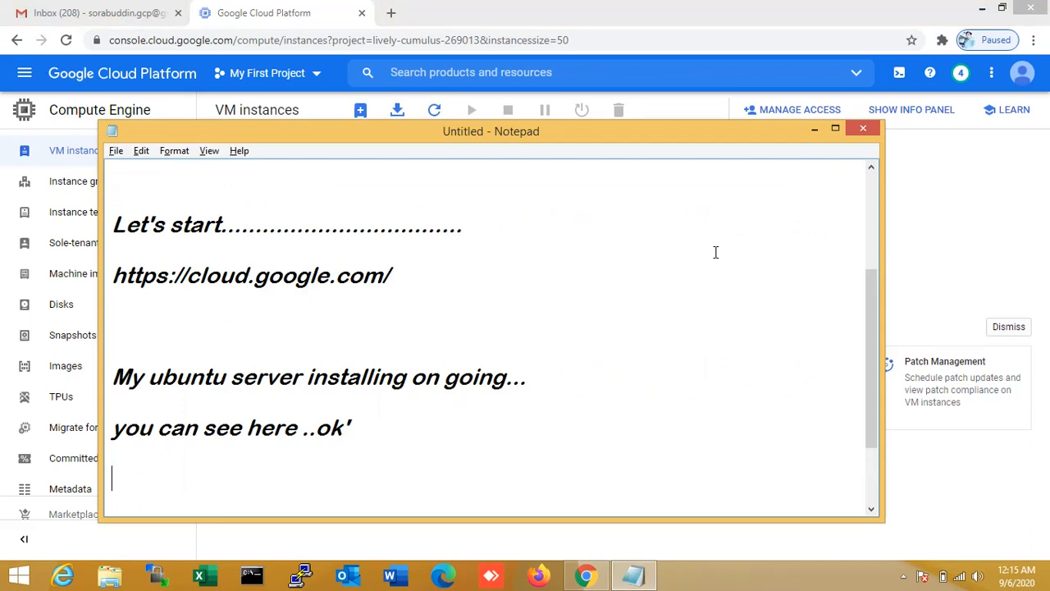
text(Installing )
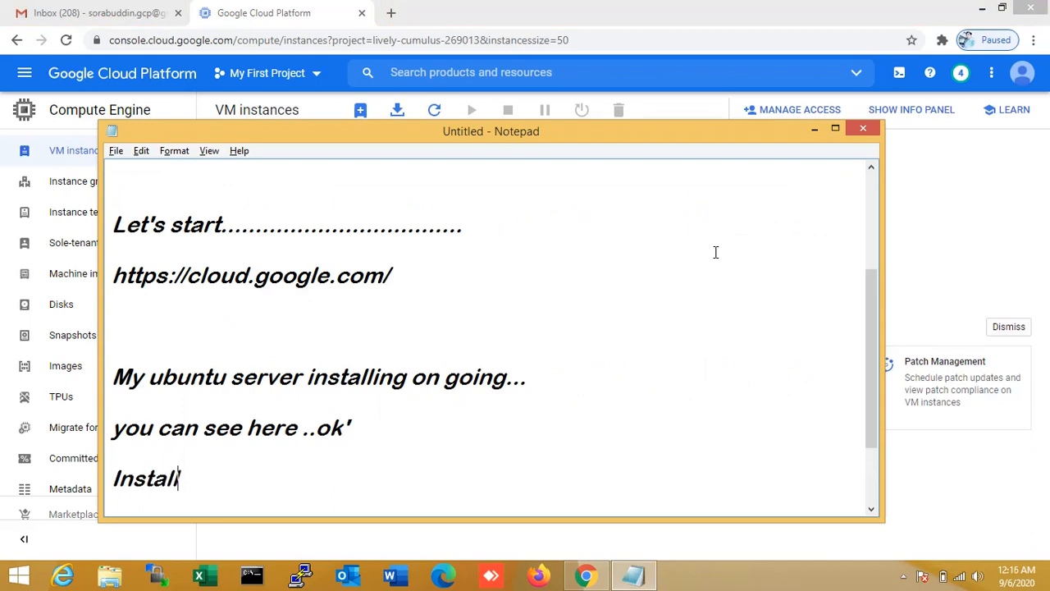
text(done....)
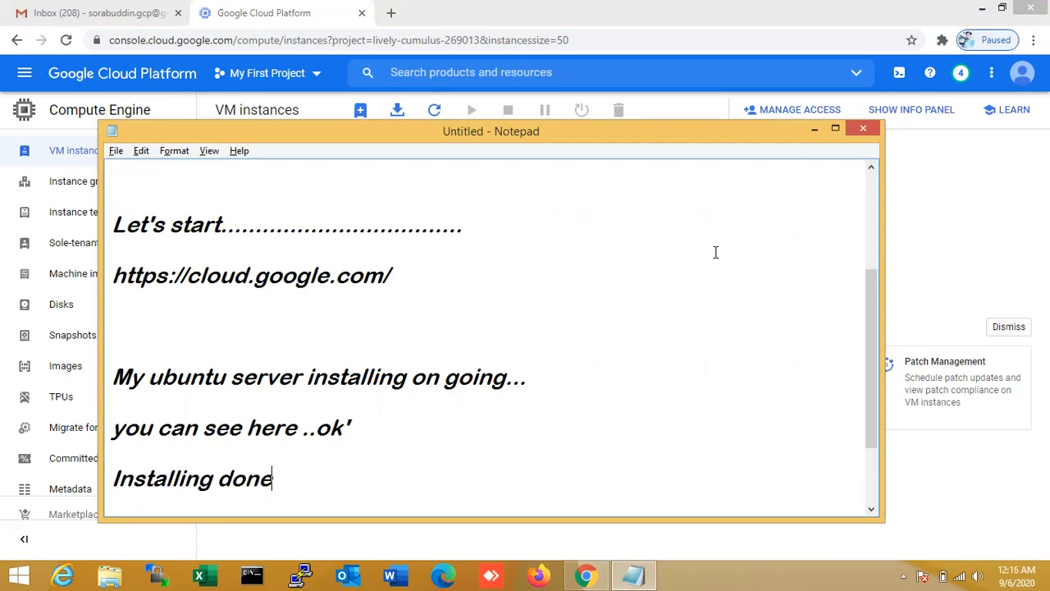
Leave a gap below and write the line "Now im try login my server ...ok" in the note.
key(Return)
key(Return)
key(Return)
text(N)
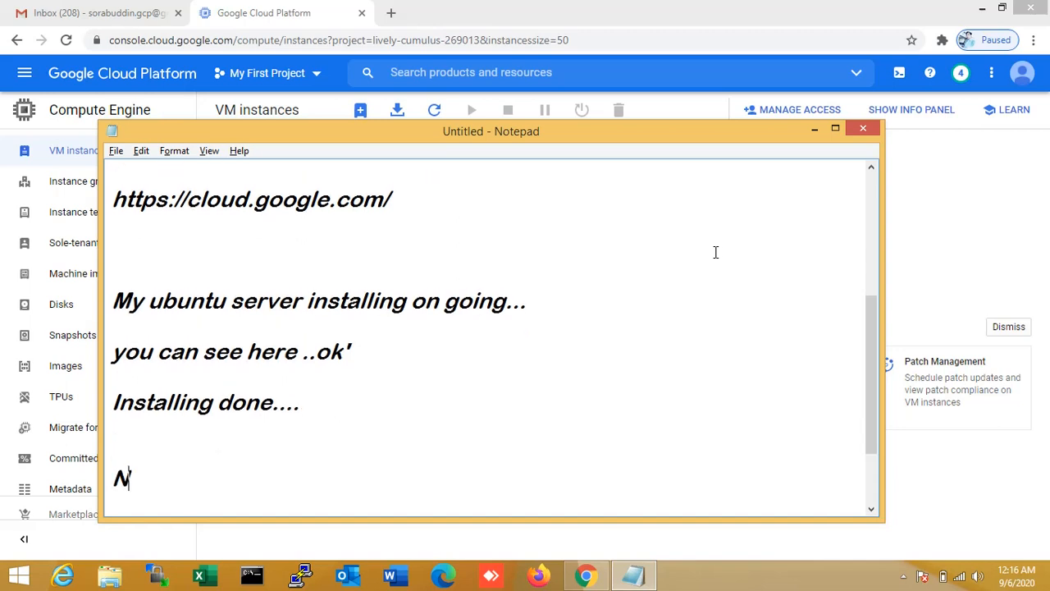
text(ow im )
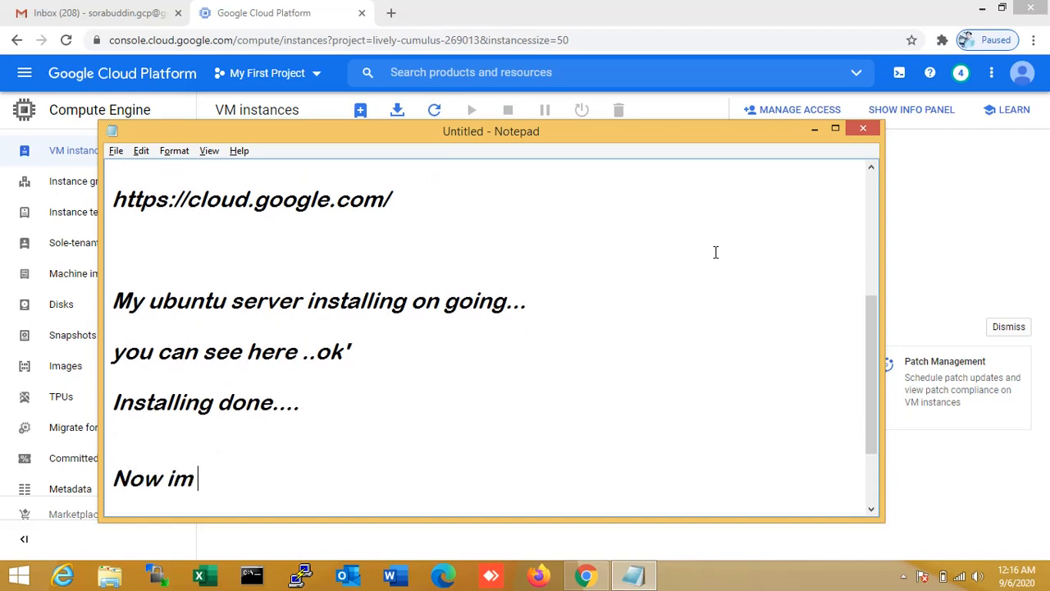
text(try lo)
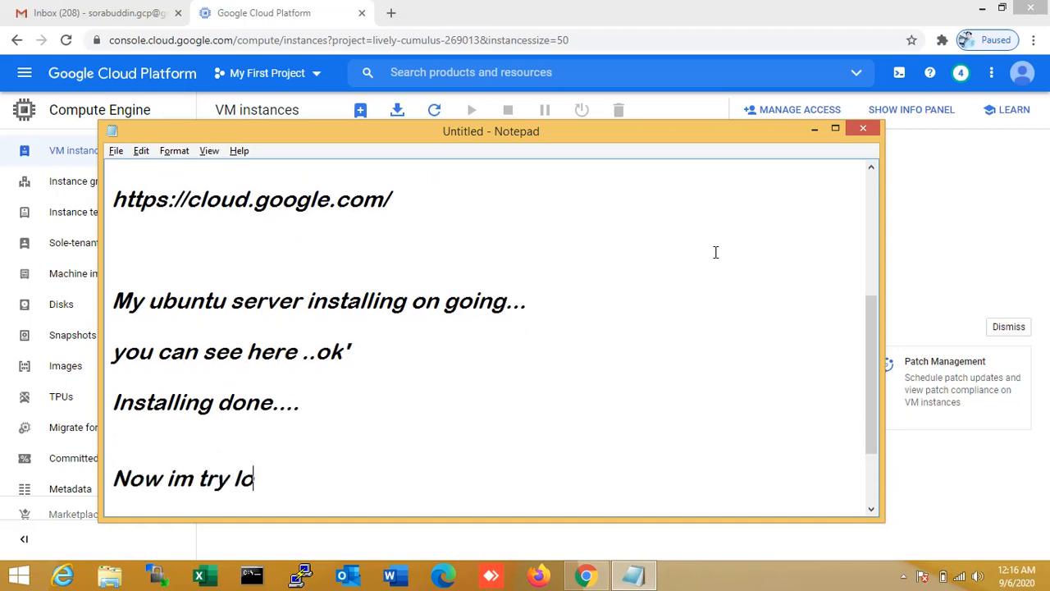
text(gin my ser)
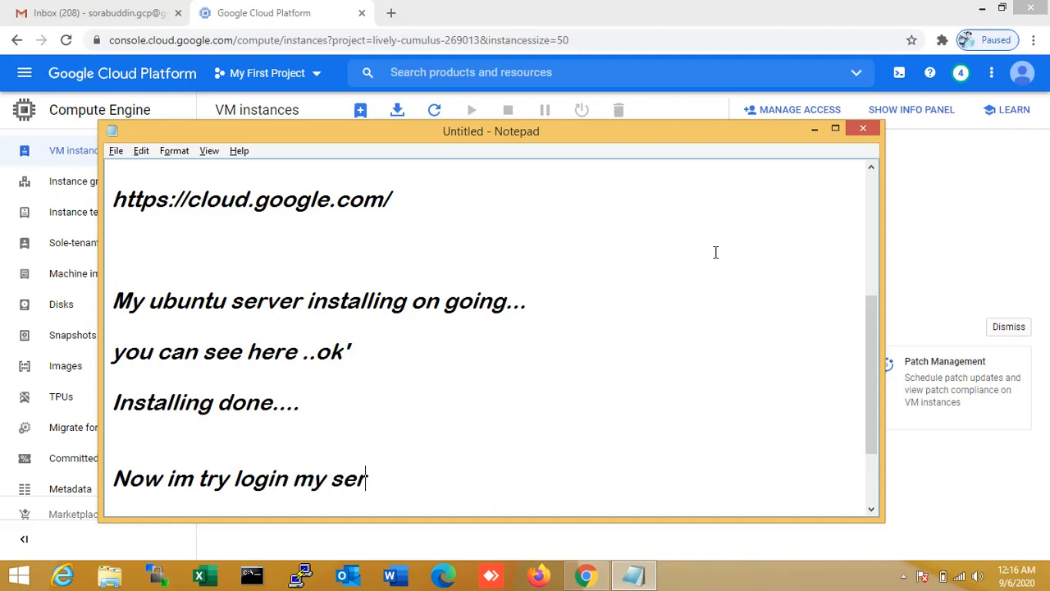
text(ver ...ok)
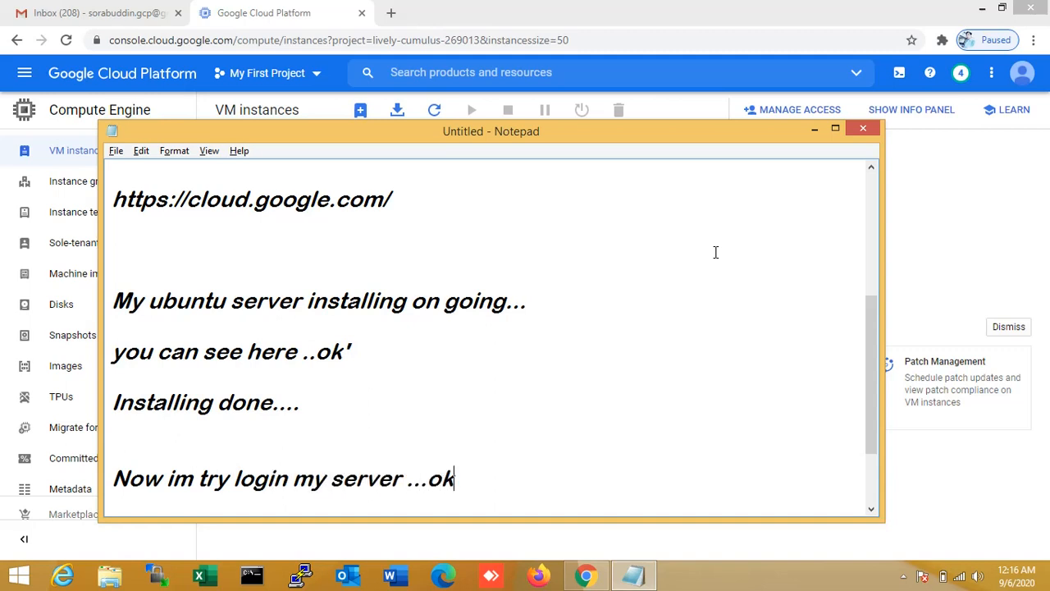
Leave blank lines at the end of the note, and copy the external IP of instance-1 in Chrome.
key(Return)
key(Return)
key(Return)
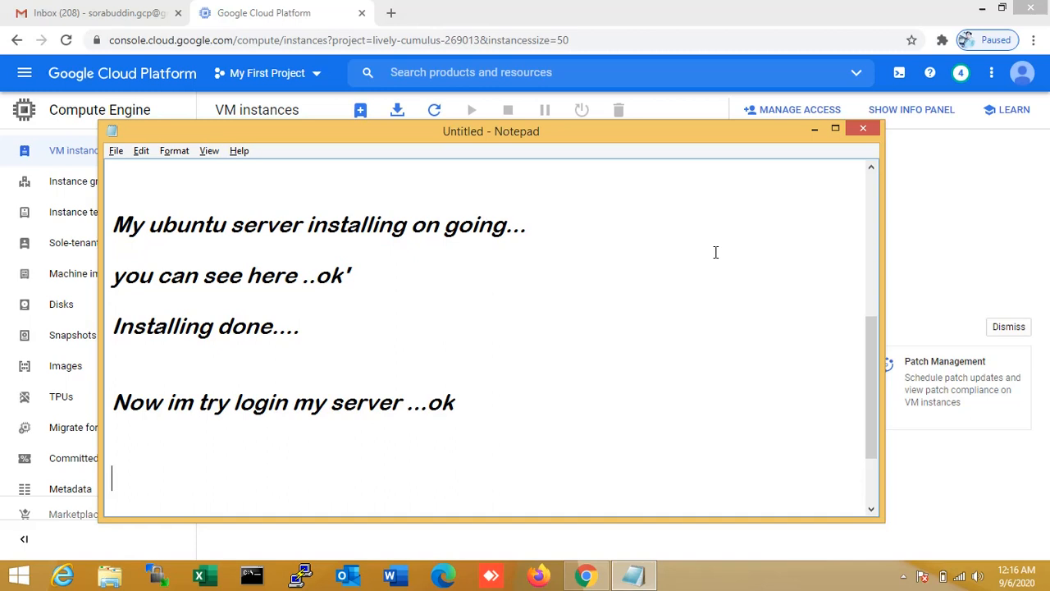
key(alt+Tab)
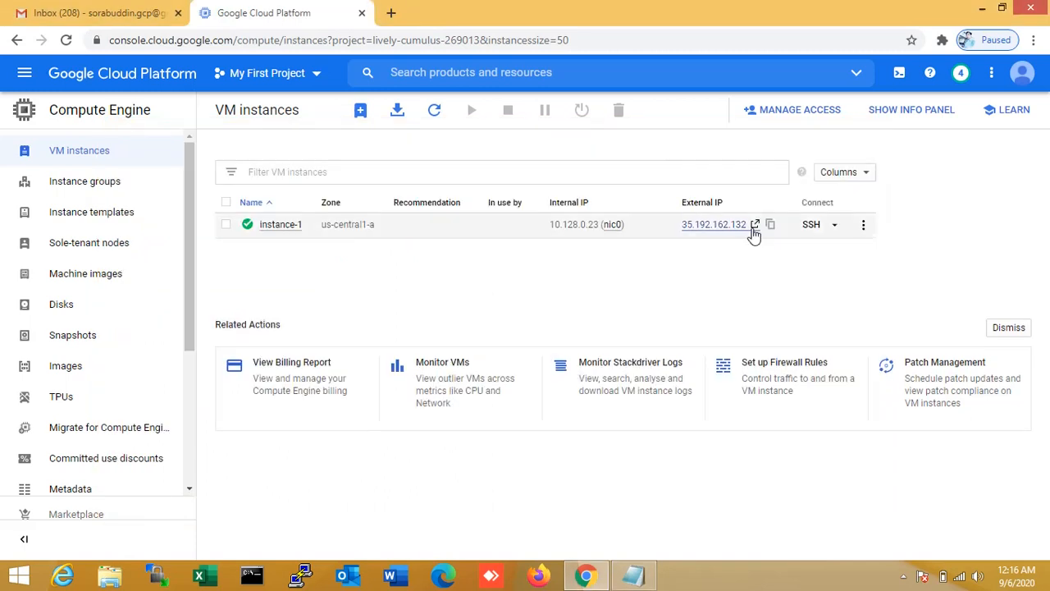
click(769, 229)
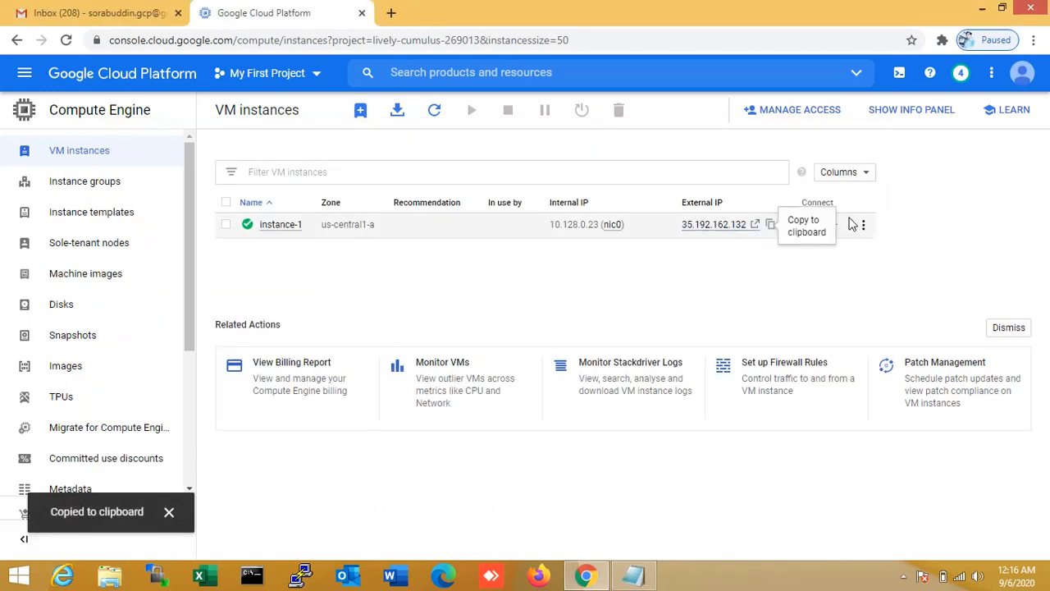
Open an SSH session to instance-1 in a browser window and move that window aside.
click(862, 227)
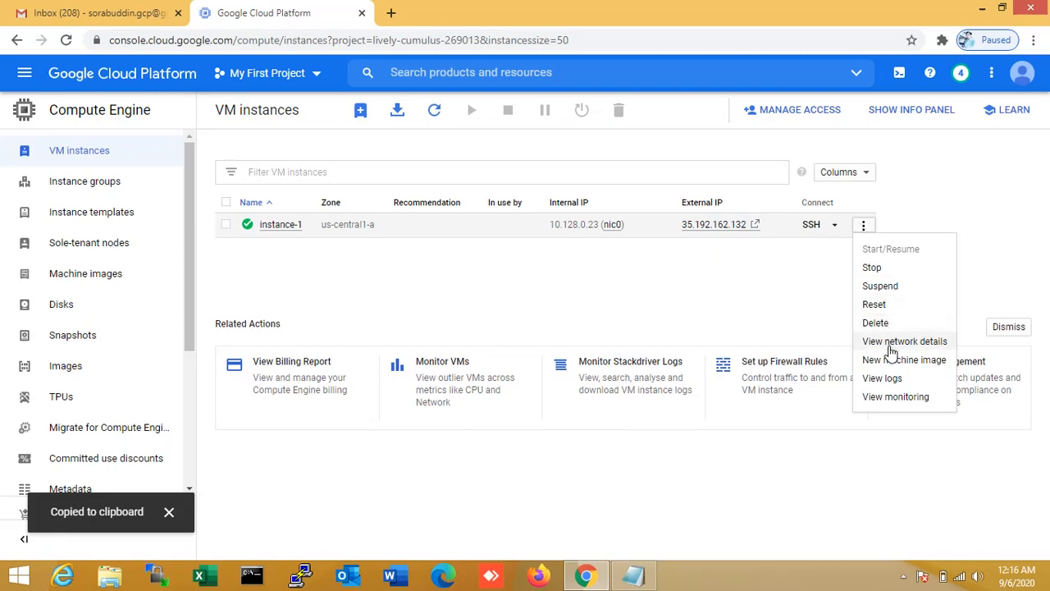
click(827, 224)
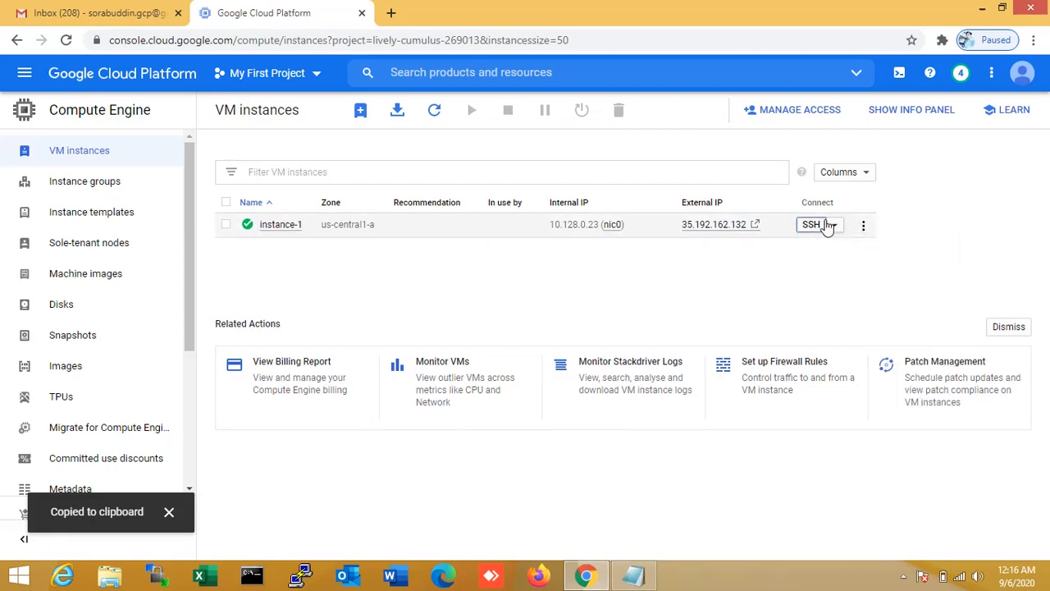
click(834, 226)
click(737, 251)
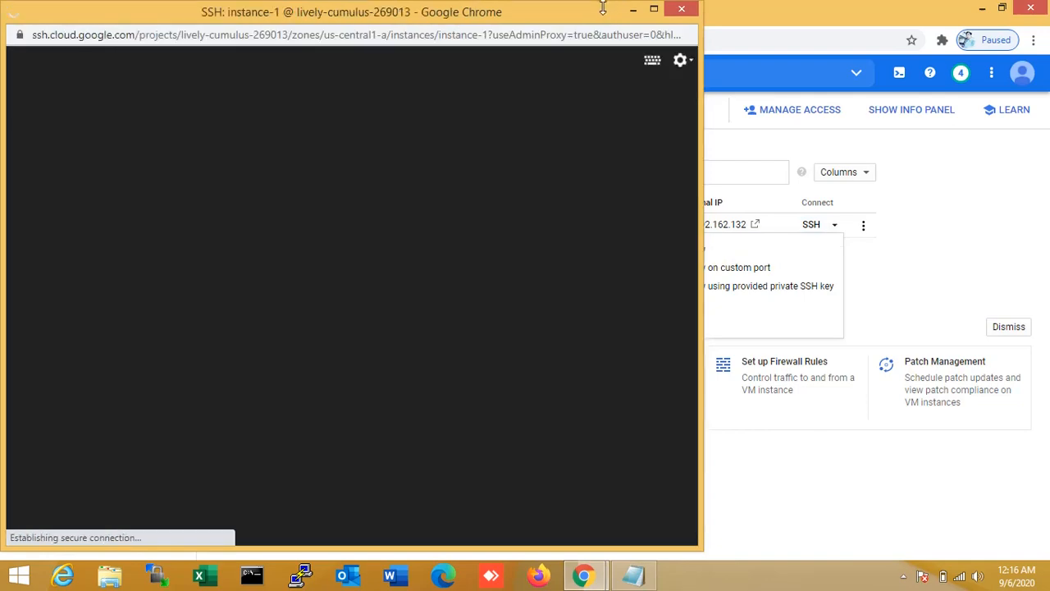
drag(598, 12, 885, 15)
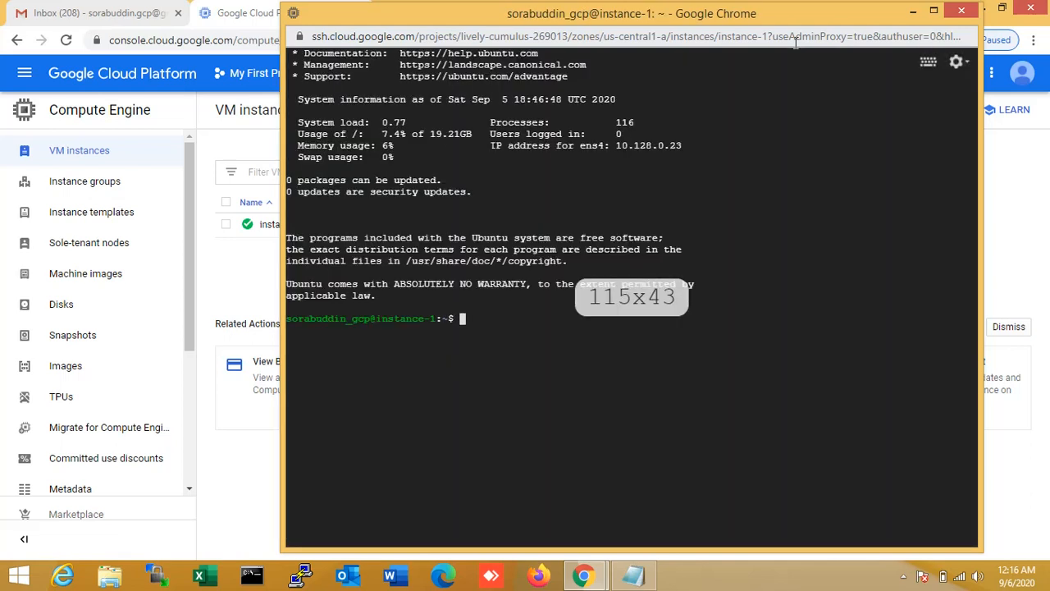
List the home directory with ls, and clear the terminal before listing it again with l.
text(Lls)
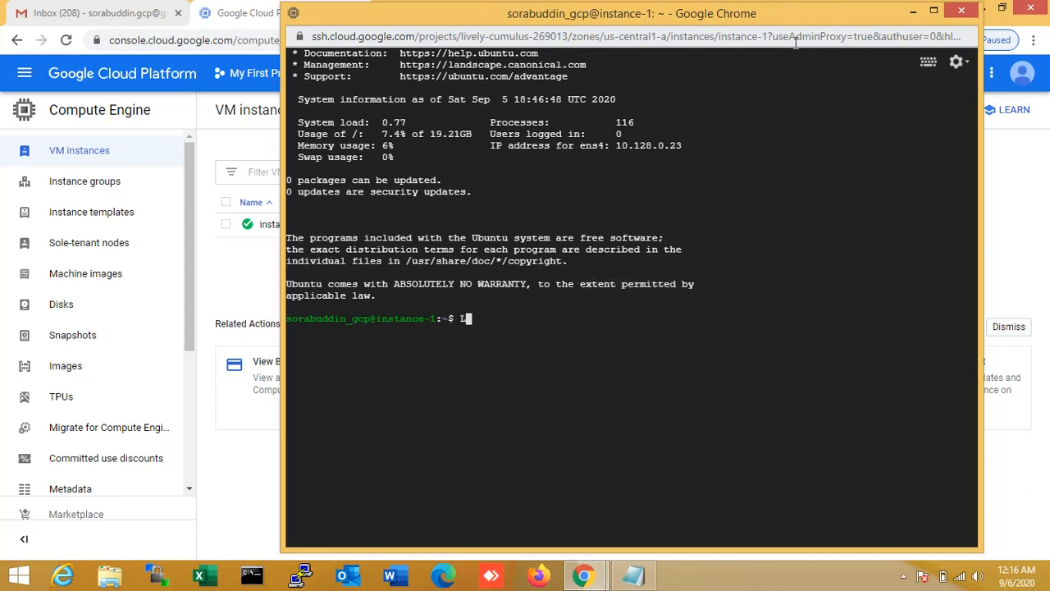
key(BackSpace)
key(BackSpace)
text(l)
key(BackSpace)
key(BackSpace)
text(ls)
key(Return)
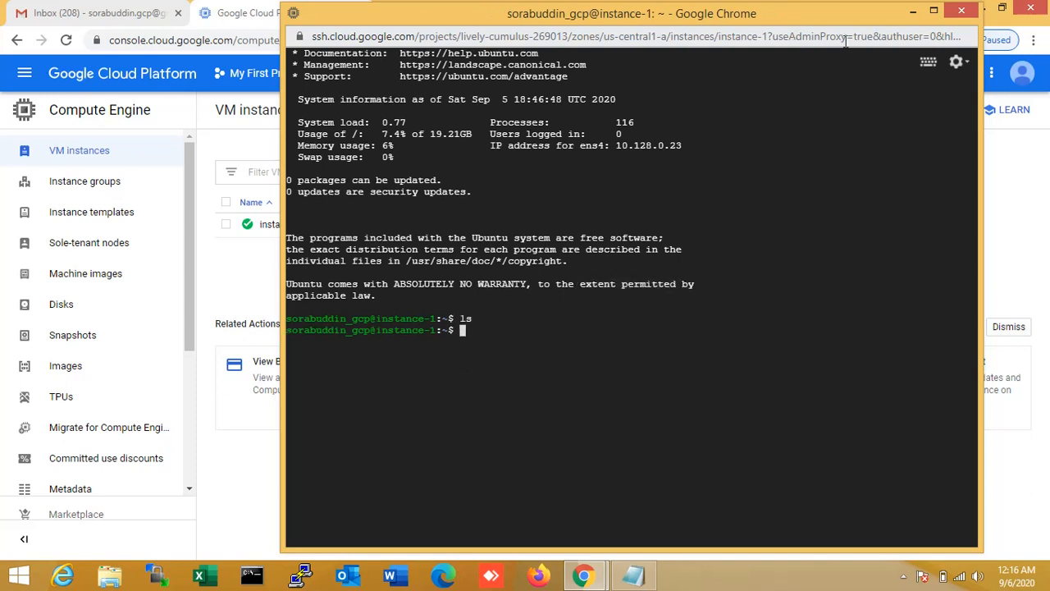
key(Return)
key(Return)
key(Return)
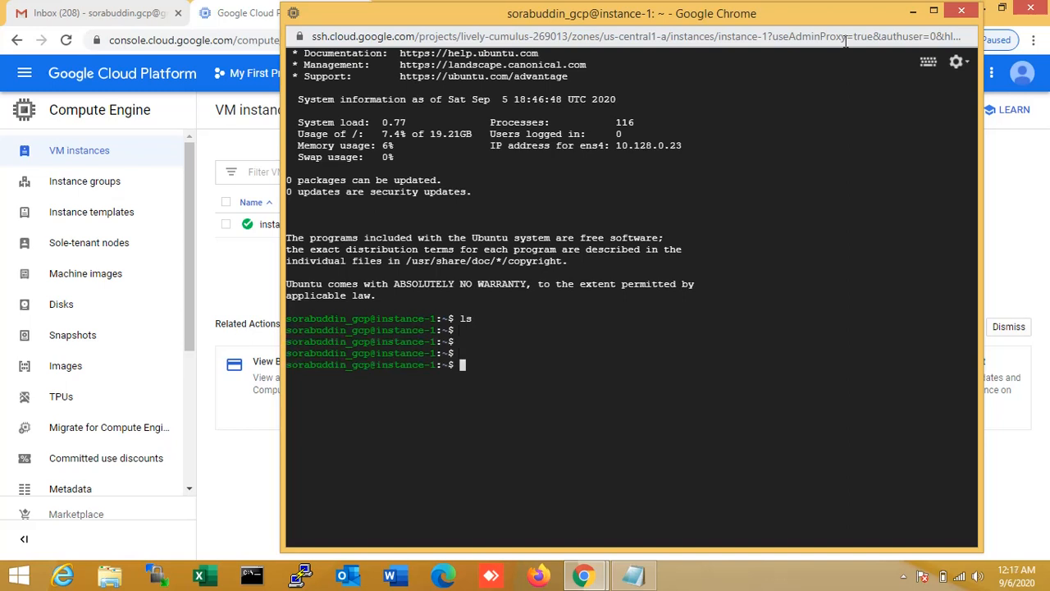
key(ctrl+l)
text(l)
key(Return)
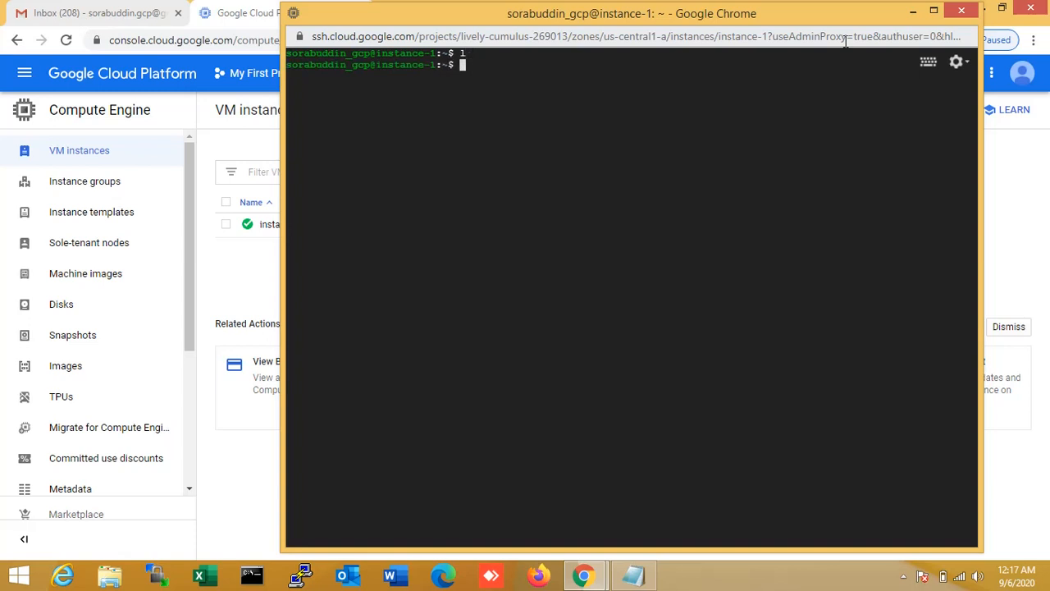
Start a root shell with sudo -i and display the Ubuntu release details with lsb_release -a.
text(sudo -i)
key(Return)
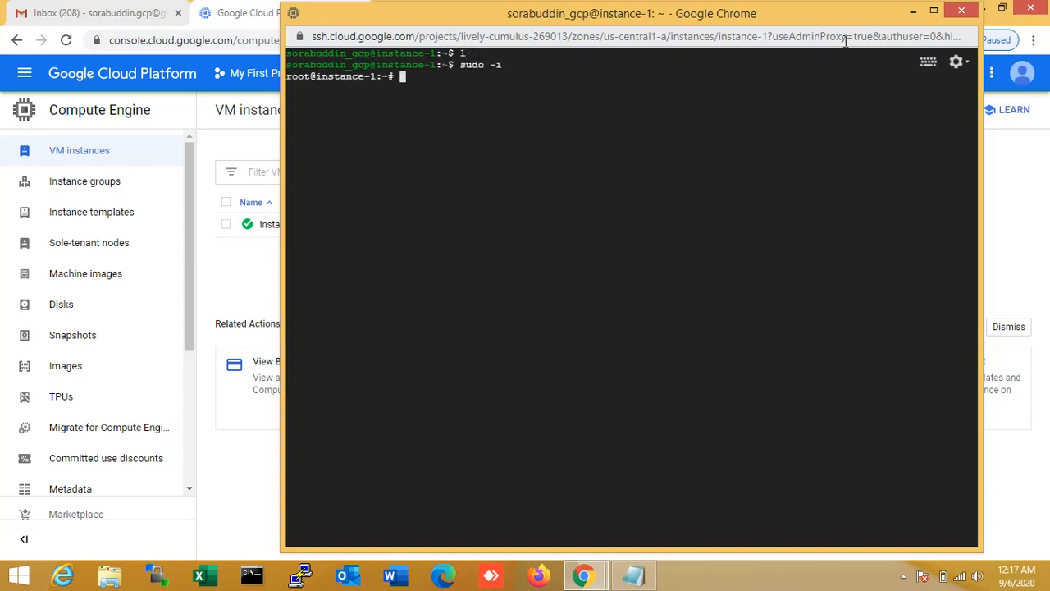
text(lsb)
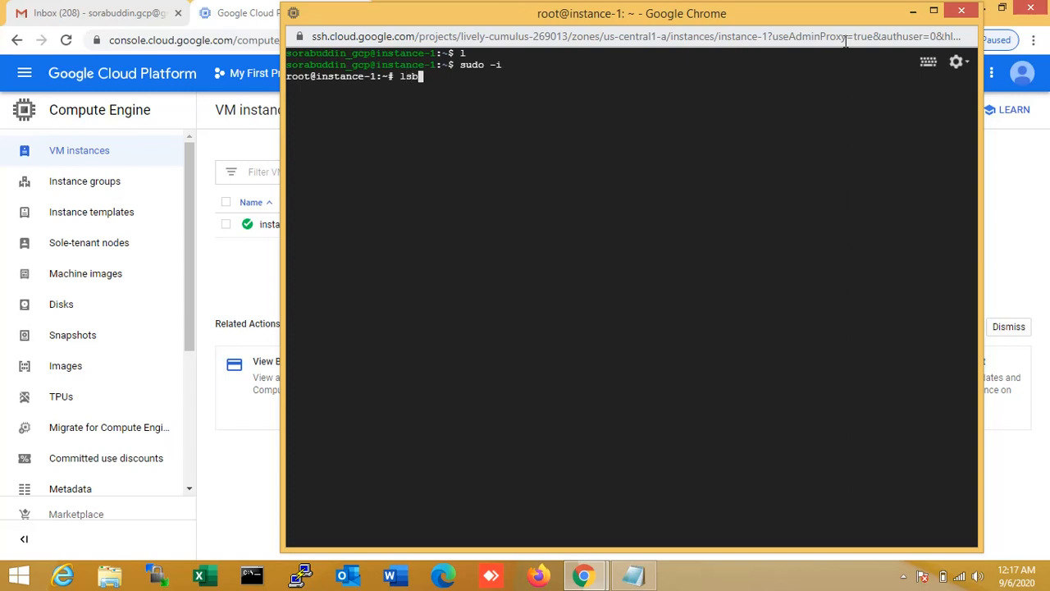
text(_release -a)
key(Return)
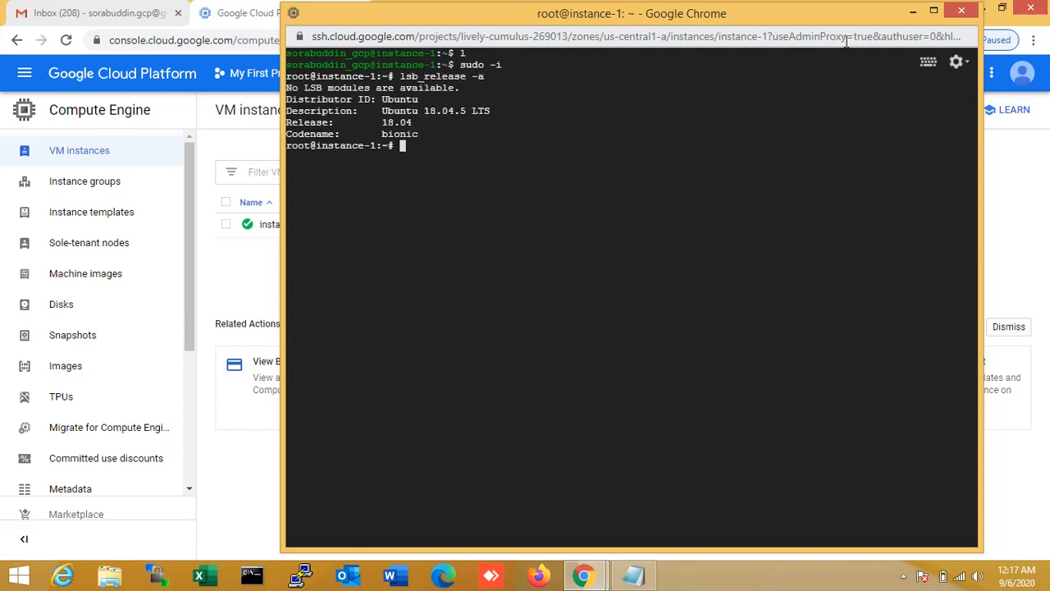
drag(446, 150, 285, 87)
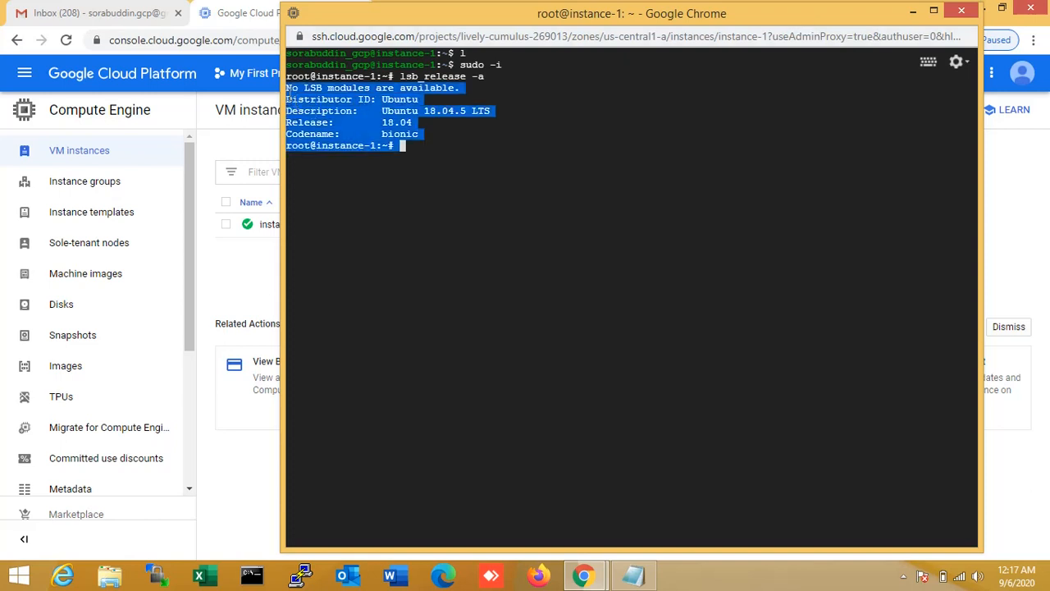
click(459, 192)
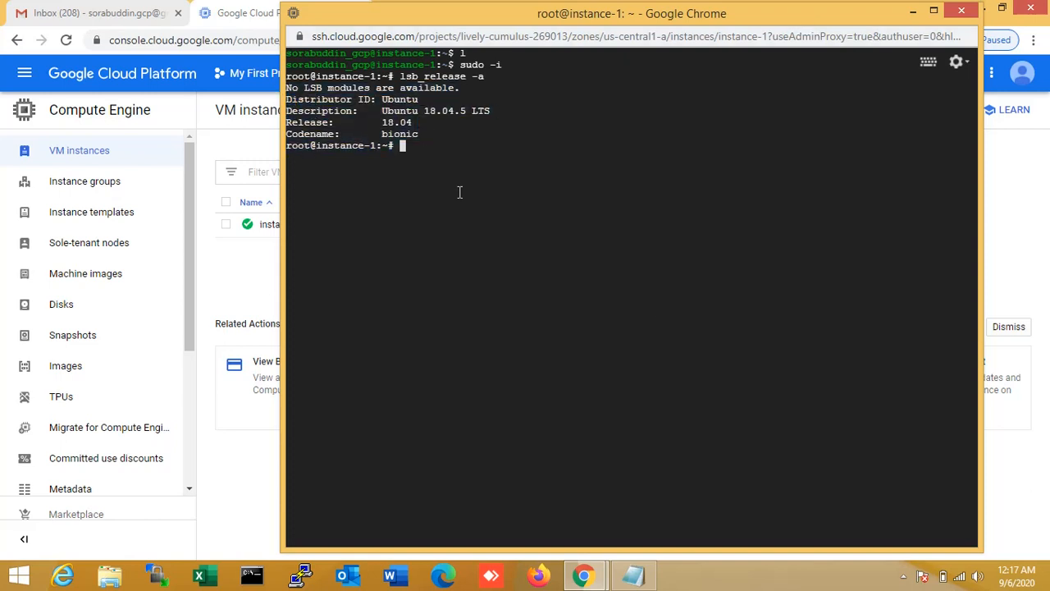
Return to Notepad and add the line "my ubuntu server ready to use" below a gap, leaving blank lines after it.
click(637, 572)
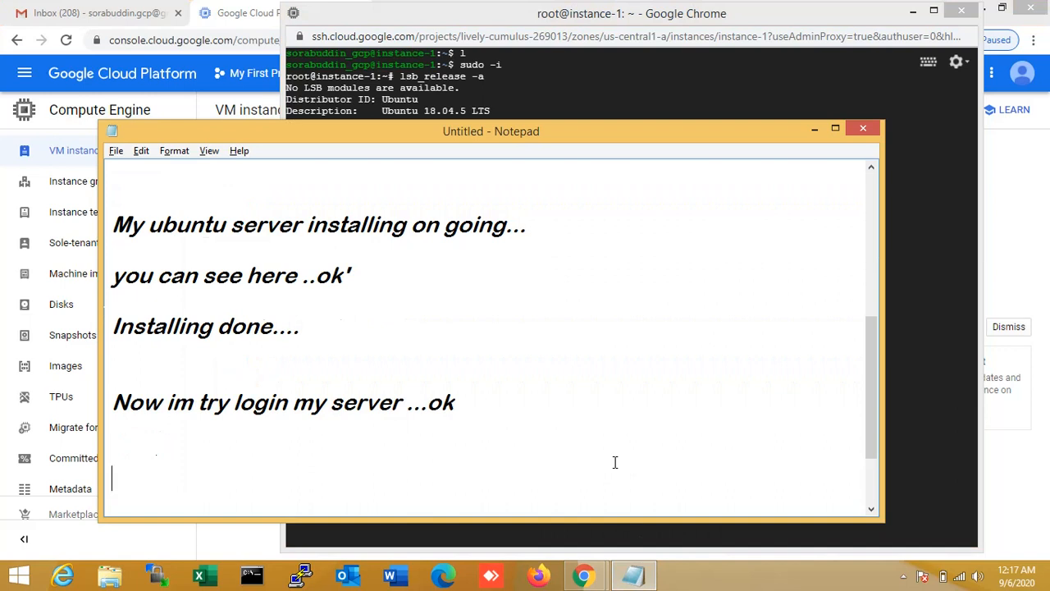
key(Return)
key(Return)
key(Return)
text(my)
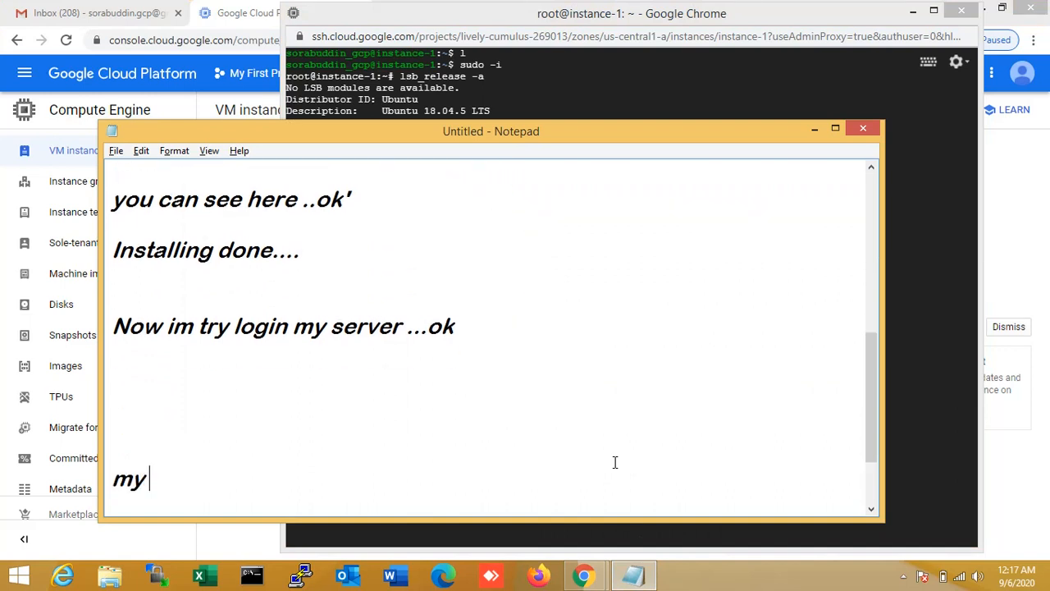
text( ubuntu ser)
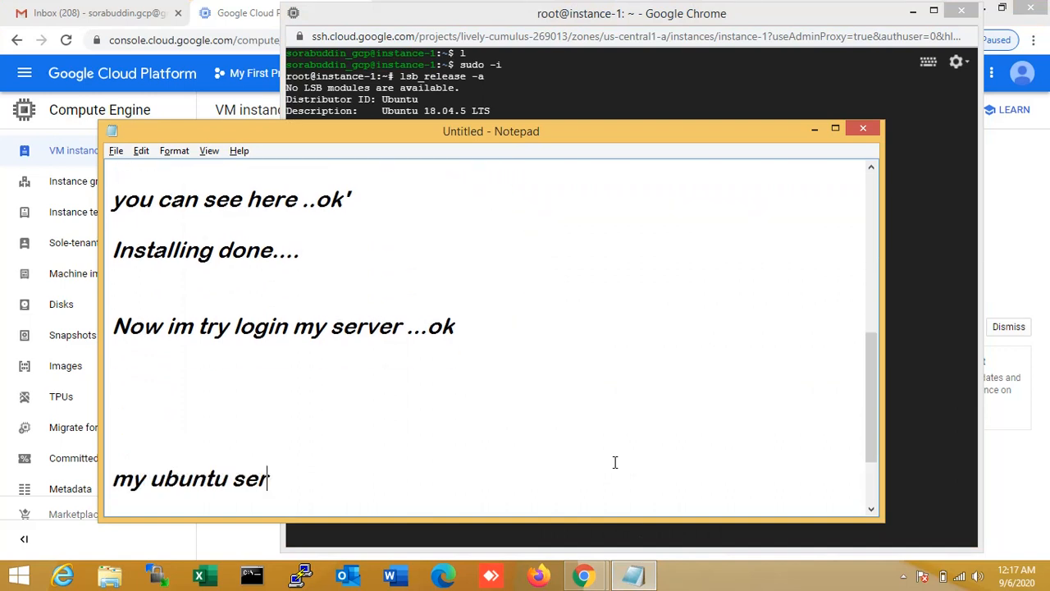
text(ver read)
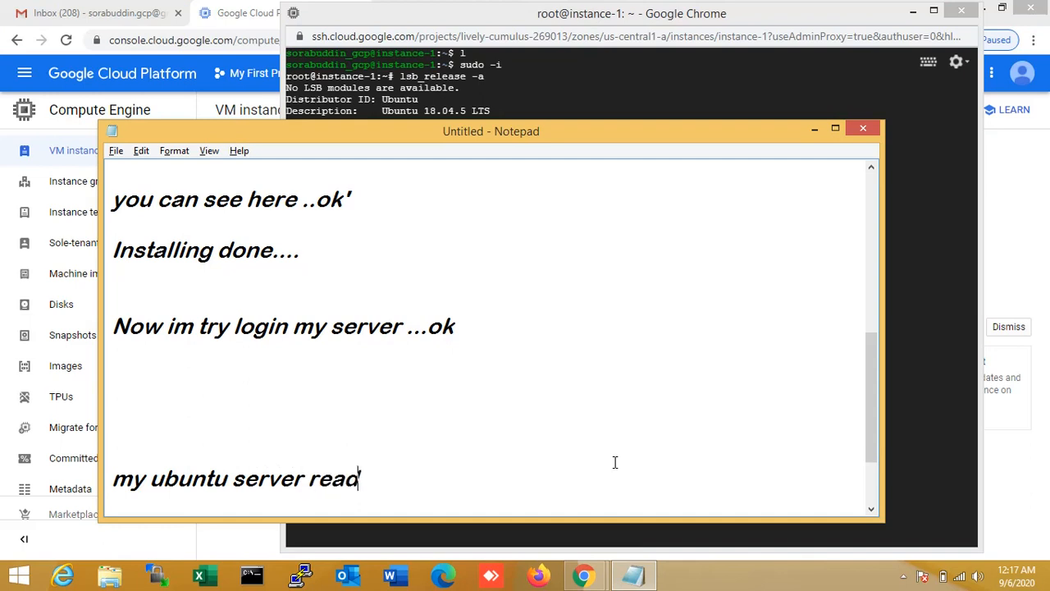
text(y to use)
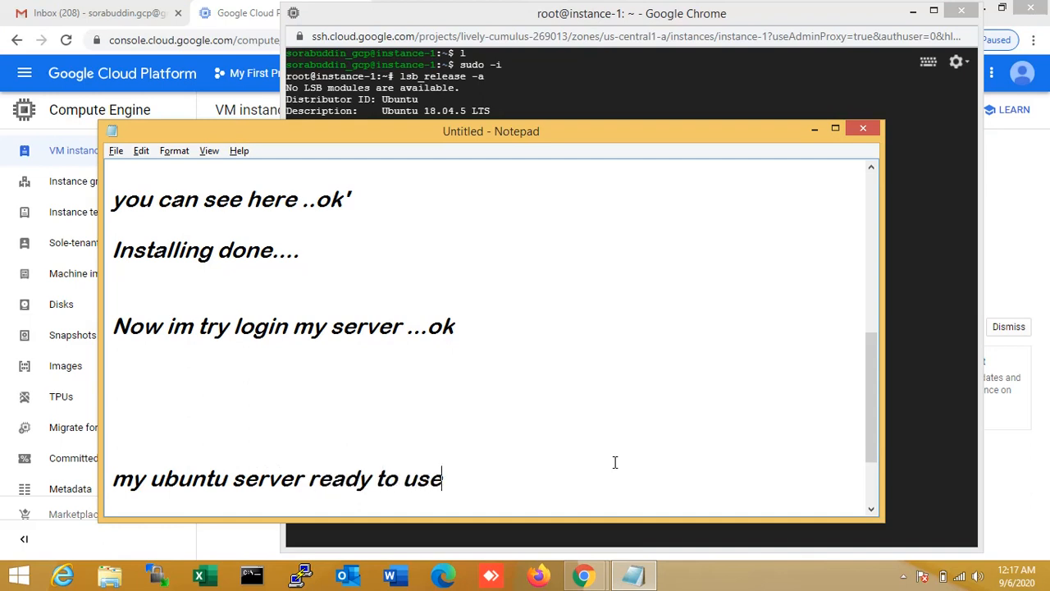
text(d)
key(BackSpace)
key(Return)
key(Return)
key(Return)
key(Return)
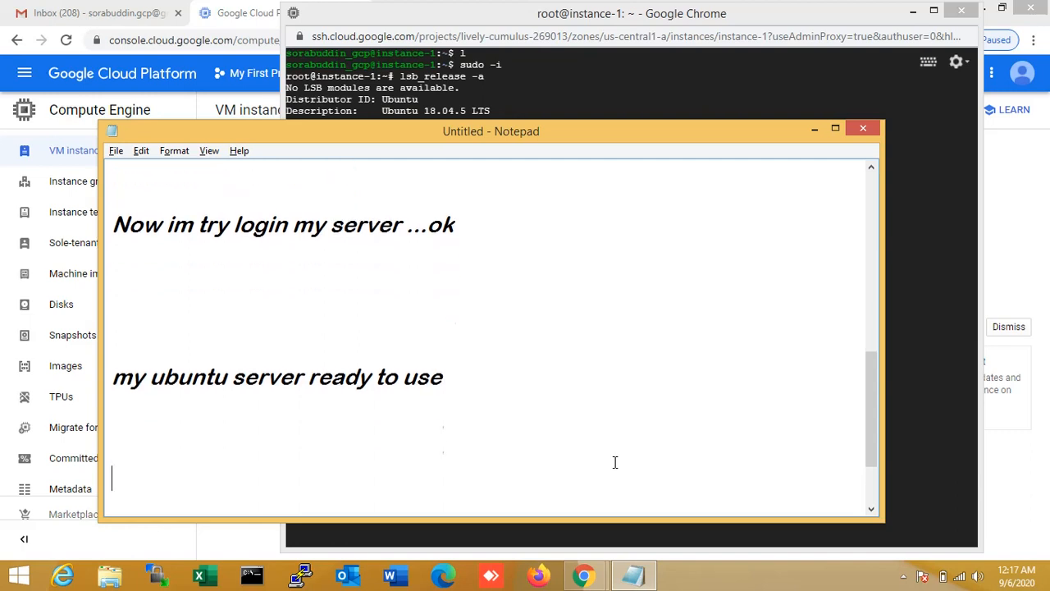
Add the line ">Thank you for watching my video ...." to the note, followed by blank lines.
text(>h=that)
key(BackSpace)
key(BackSpace)
key(BackSpace)
key(BackSpace)
key(BackSpace)
key(BackSpace)
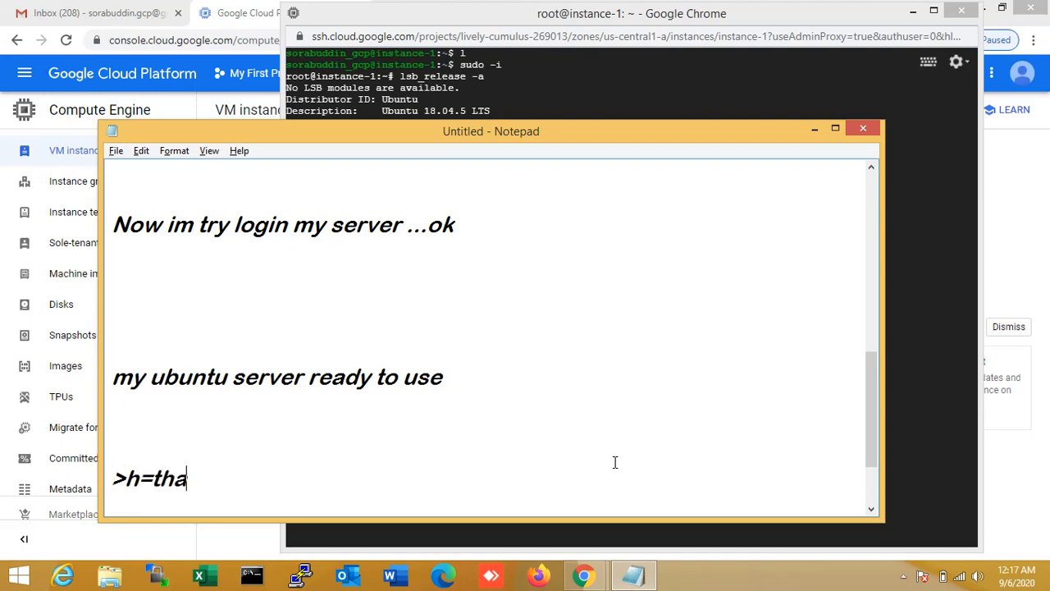
text(Th)
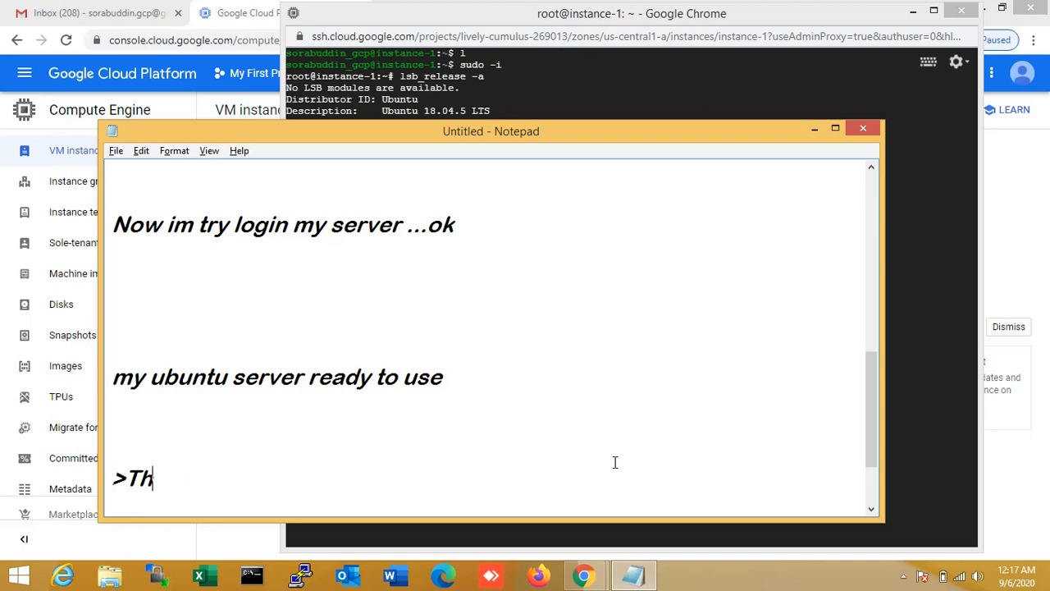
text(ank you)
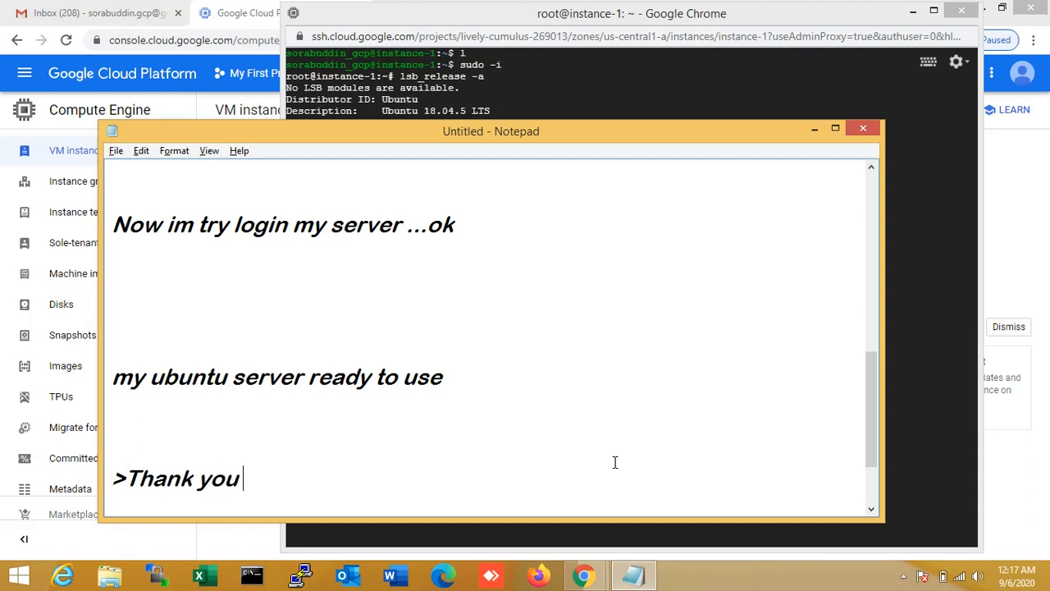
text( for wa)
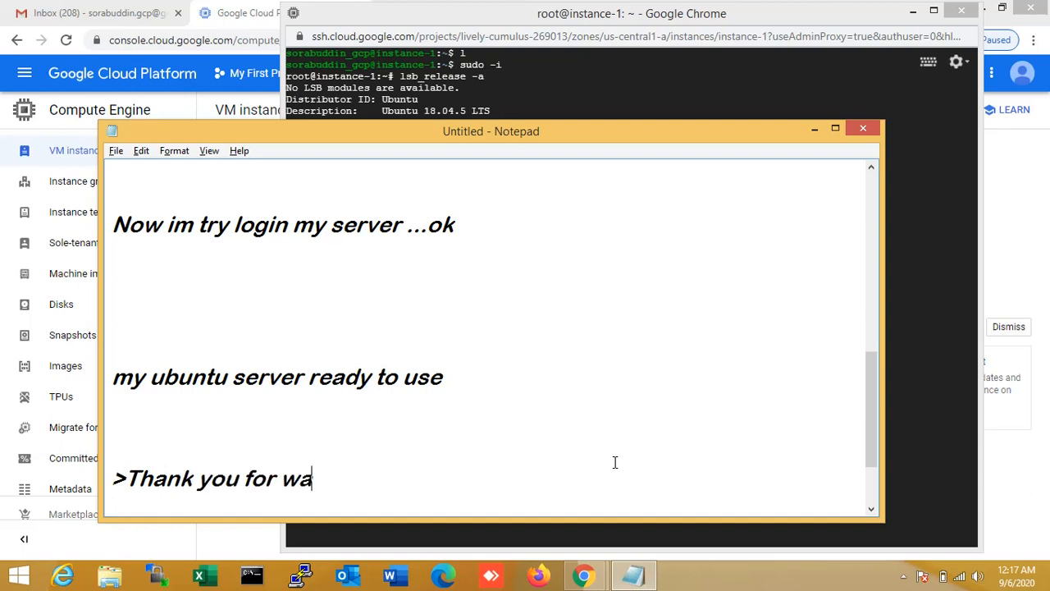
text(tching )
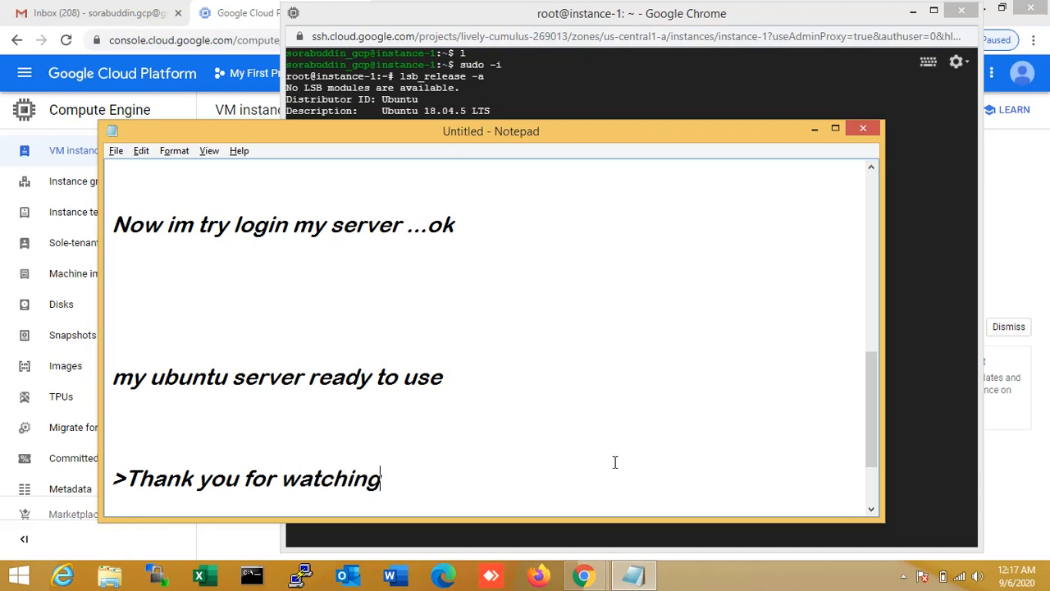
text(my vi)
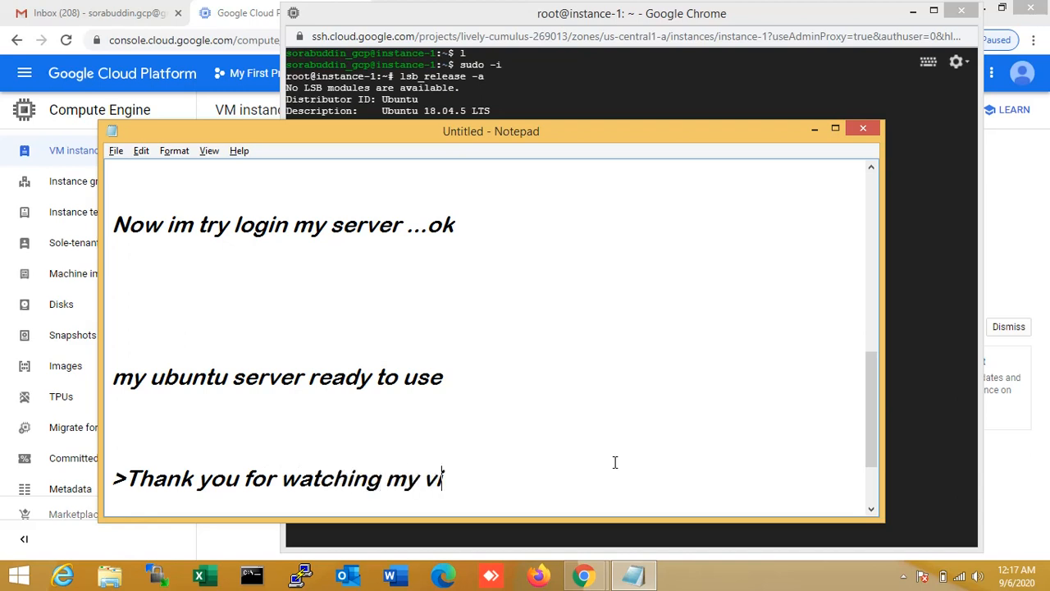
text(deo ....)
key(Return)
key(Return)
key(Return)
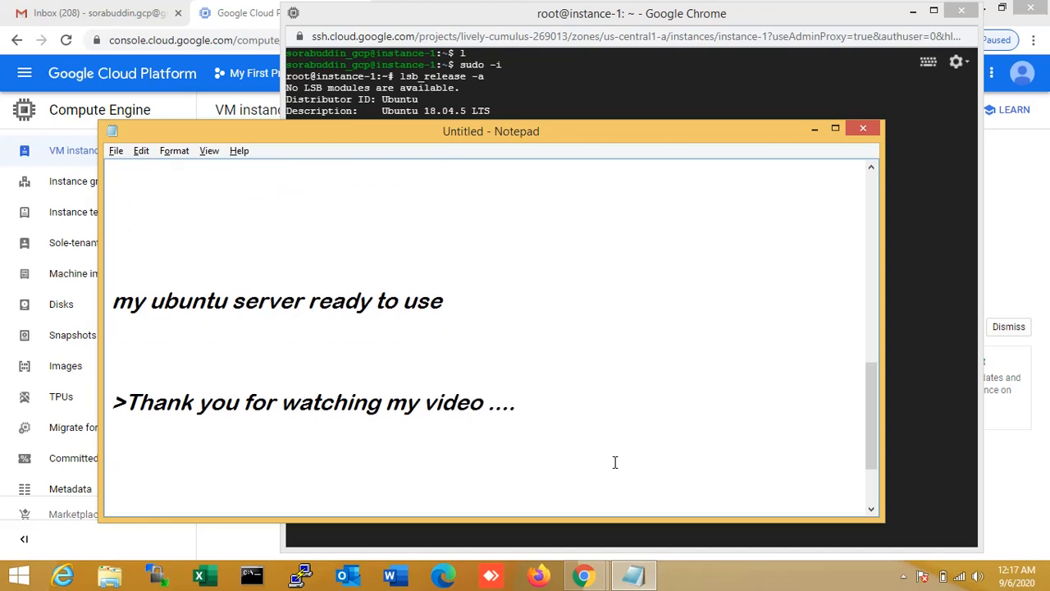
Write the closing line "if my video any help to you then please like and c" in the note.
text(/)
text(f my)
text(v)
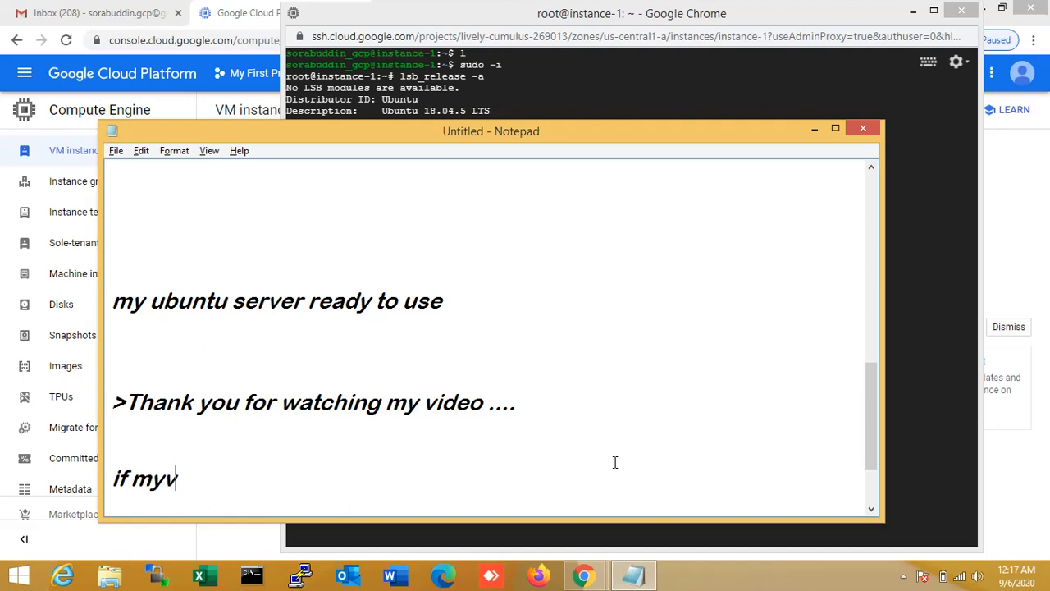
key(BackSpace)
text(video)
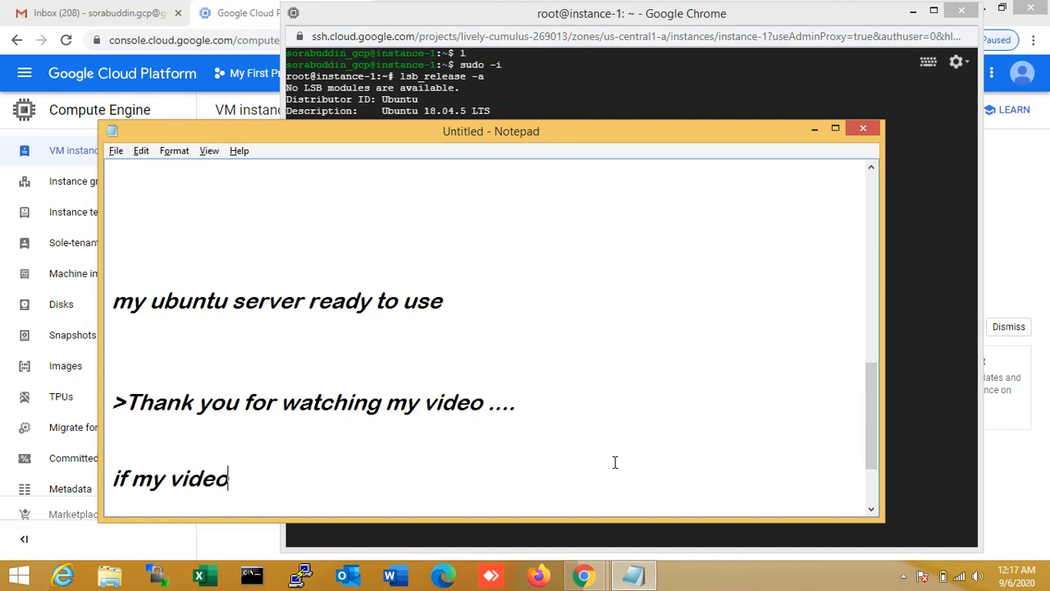
text( any help )
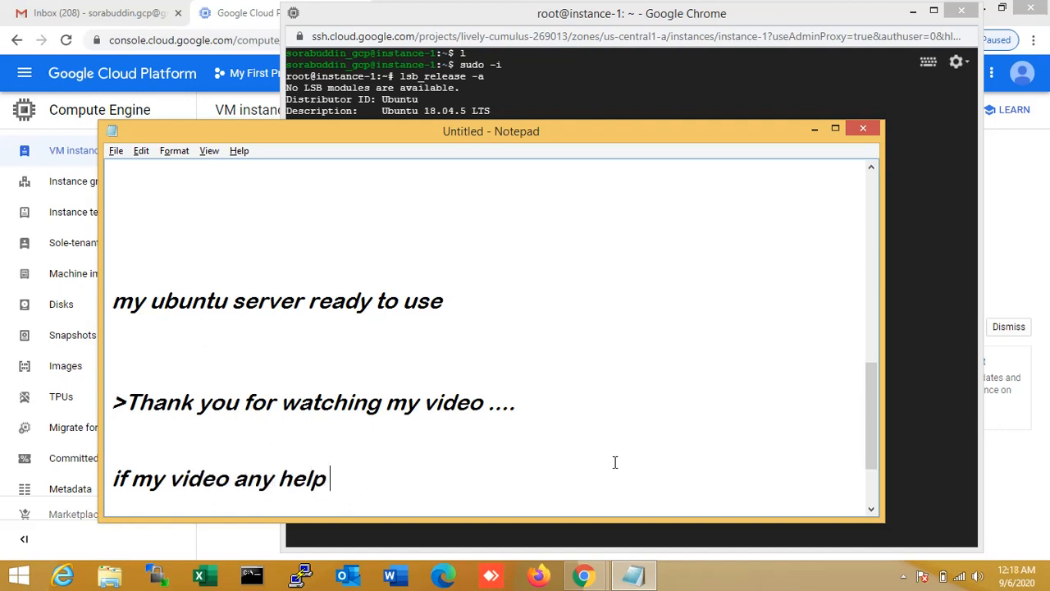
text(to youth)
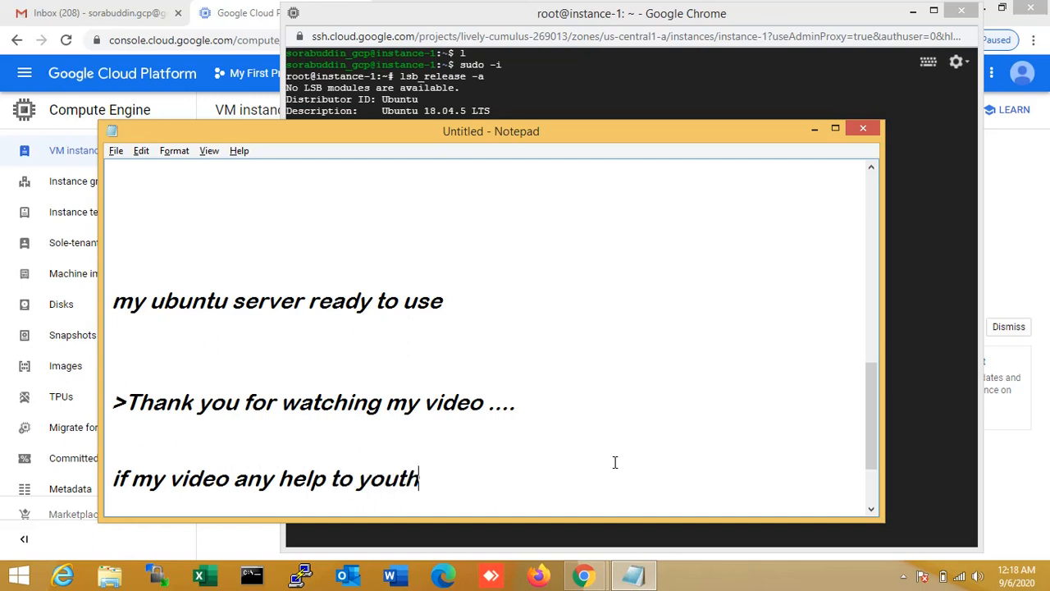
key(BackSpace)
key(BackSpace)
text(then )
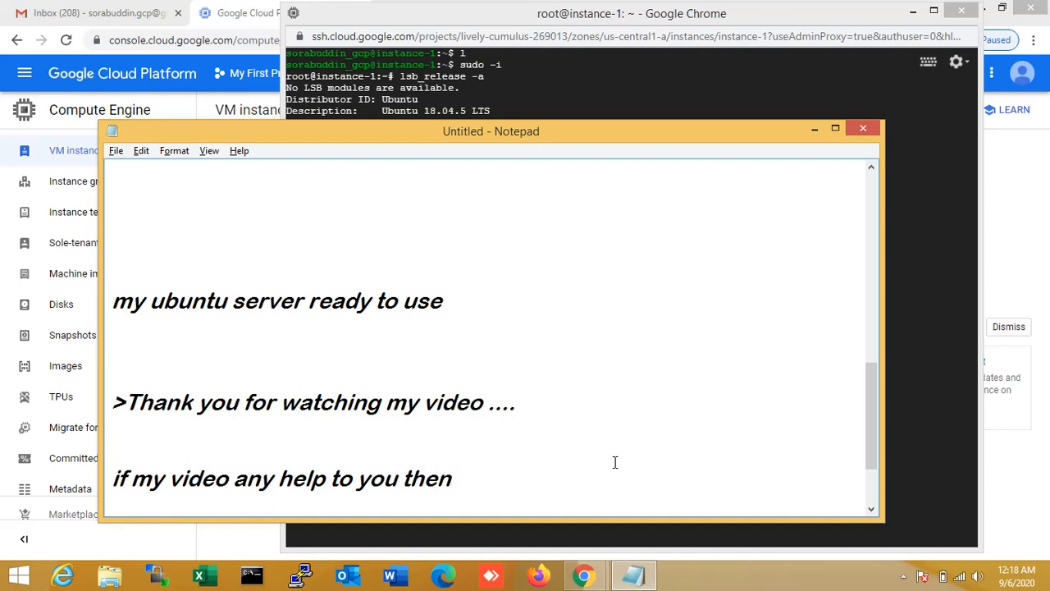
text(please li)
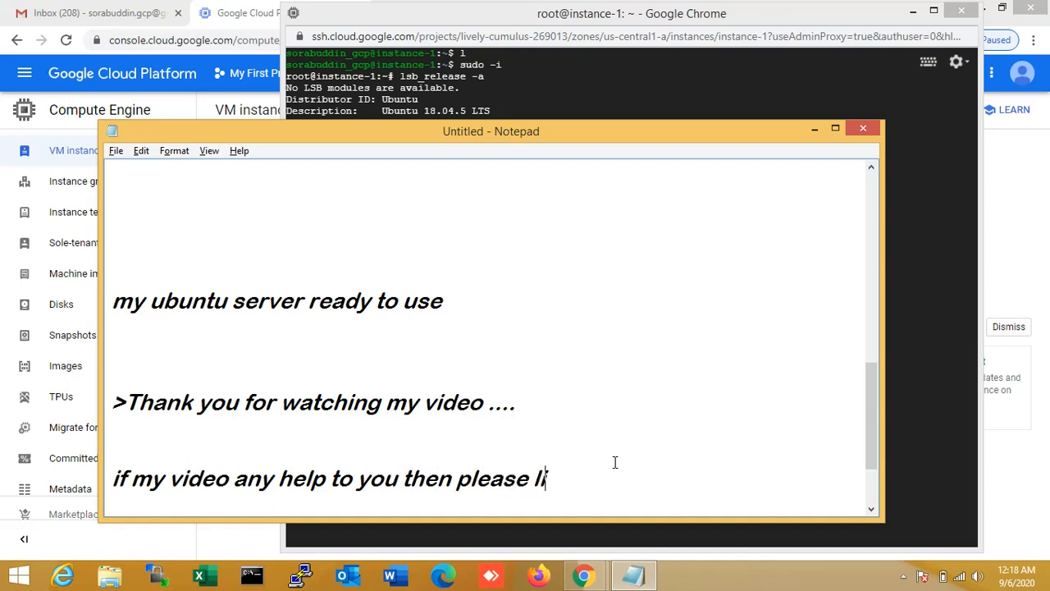
text(ke and c)
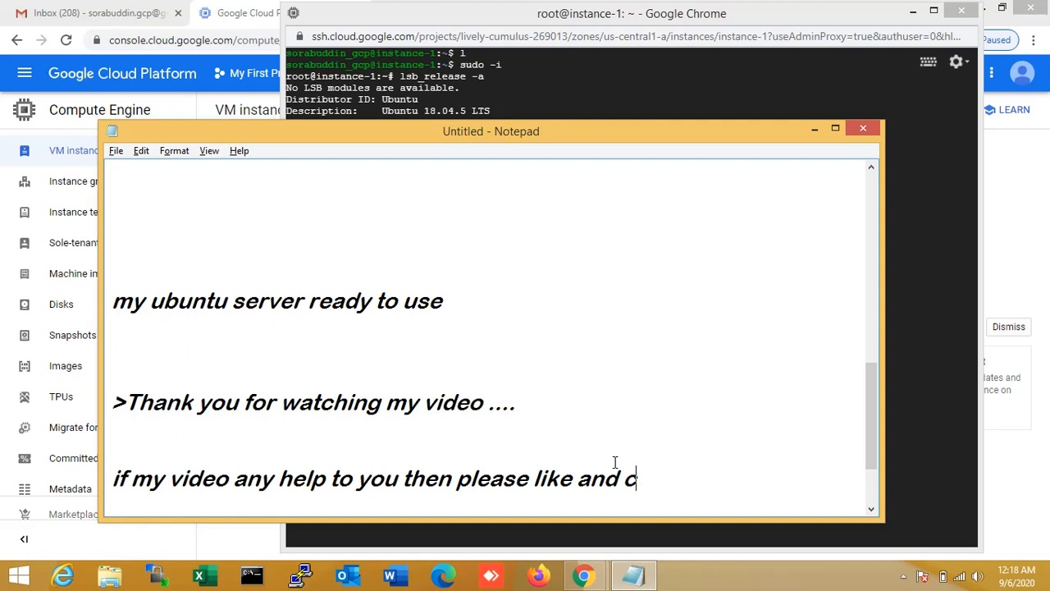